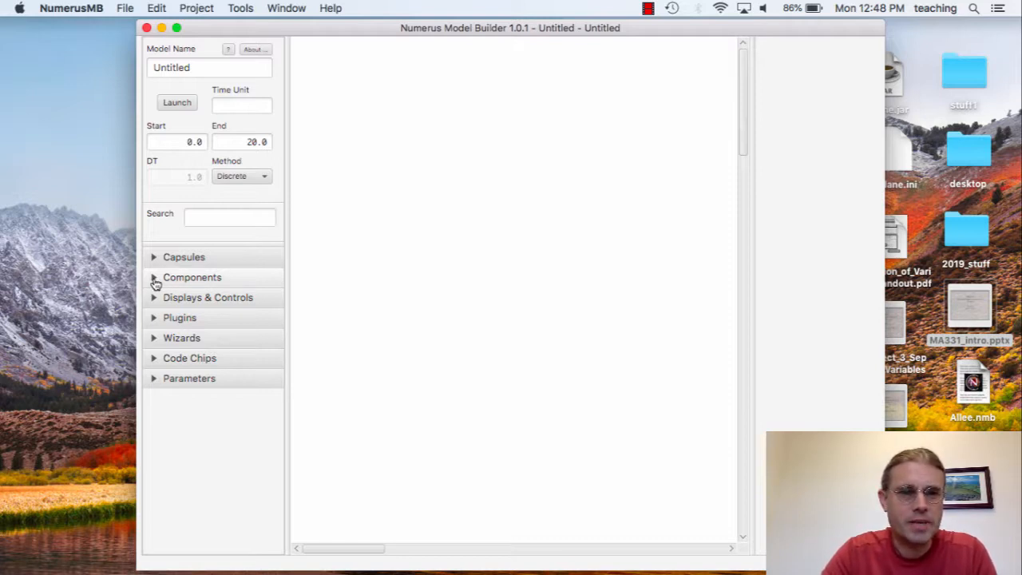
Add a State component to the upper middle of the design canvas and name it N.
left_click(153, 278)
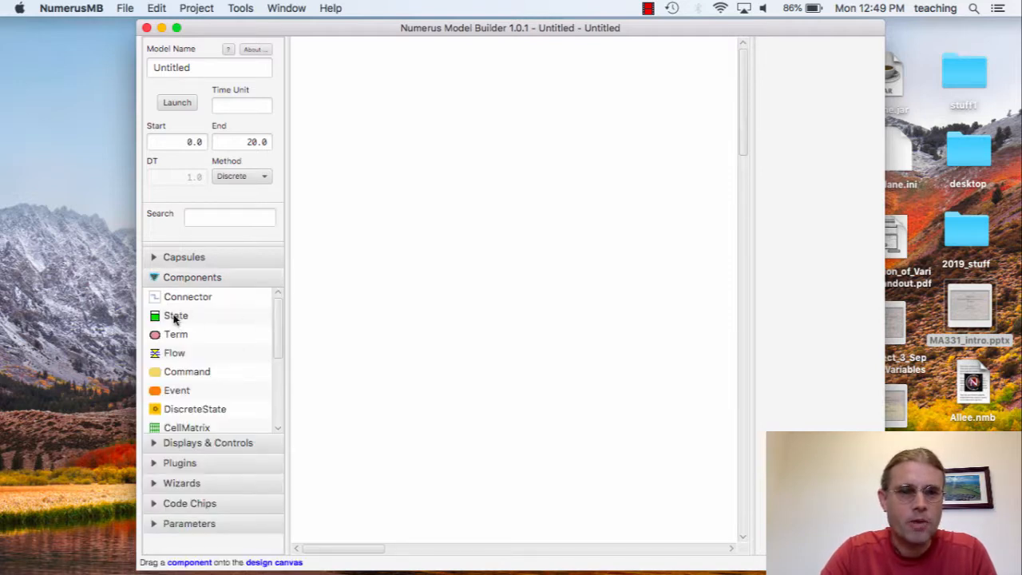
left_click_drag(175, 317, 459, 194)
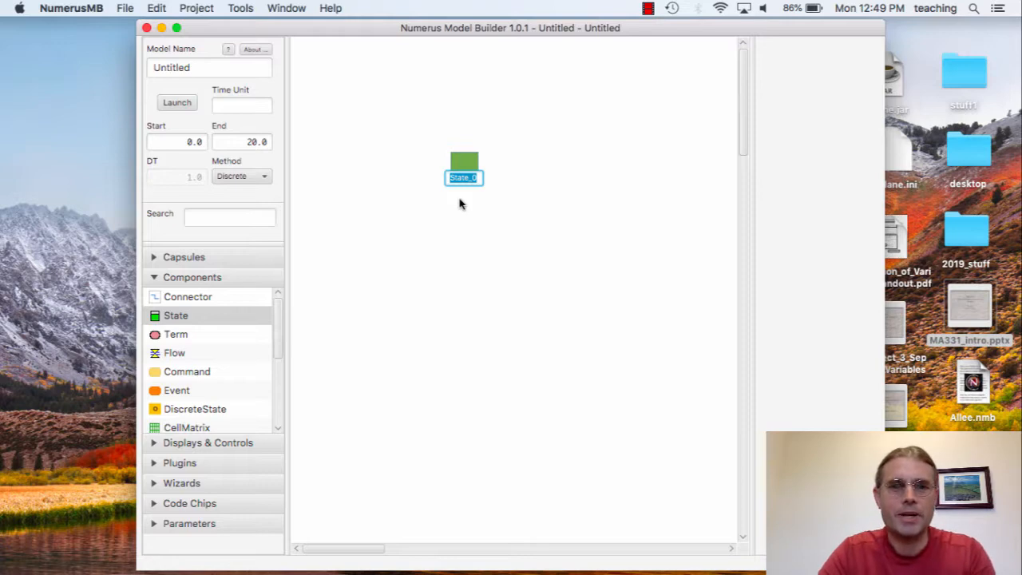
type("N")
key("Return")
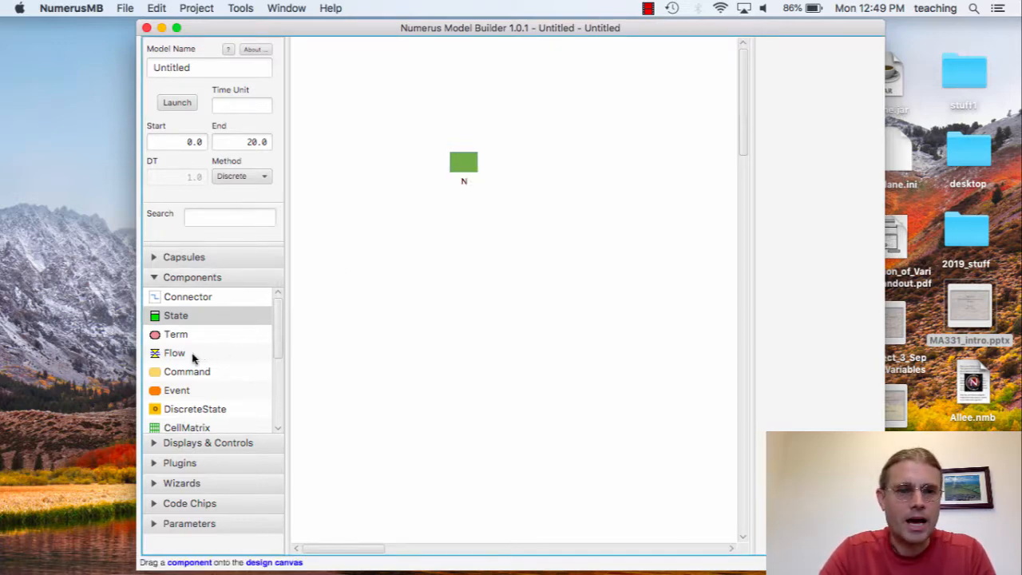
Add a Flow component just above and beside state N and name it dN_dt.
left_click_drag(165, 358, 529, 167)
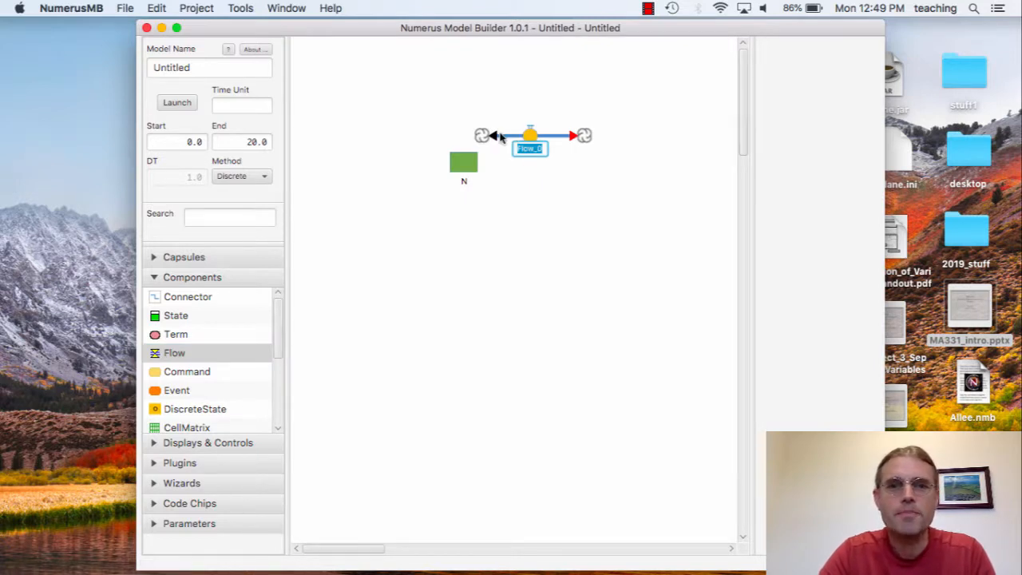
type("dN_dt")
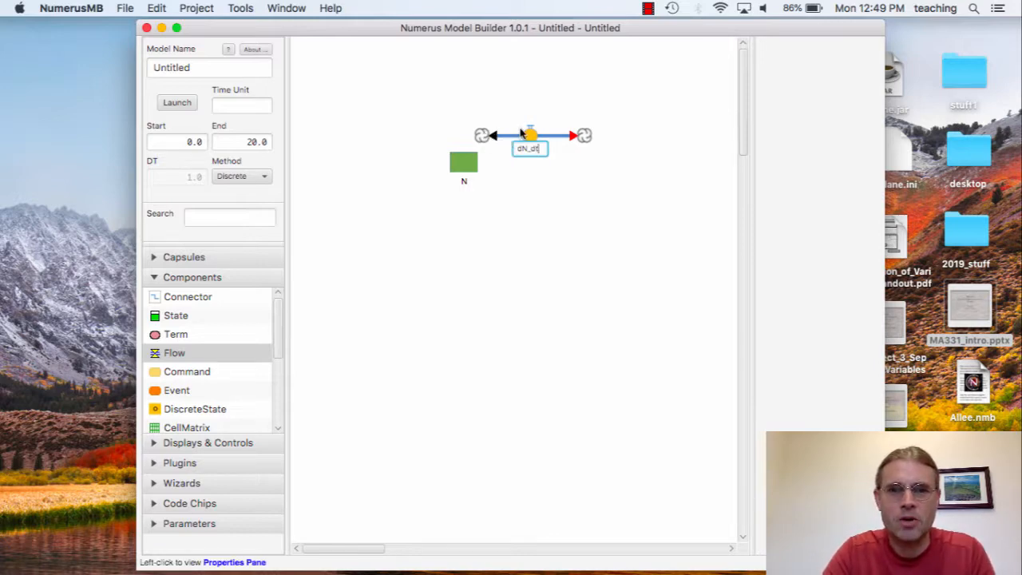
left_click(485, 136)
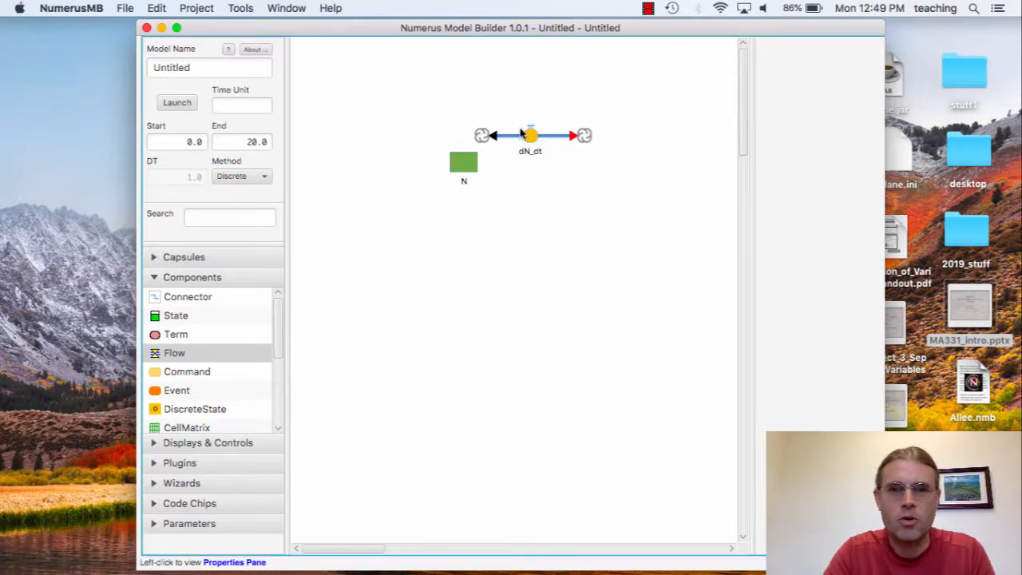
Attach the black-arrow end of flow dN_dt to state N and line the flow up beside it.
left_click_drag(484, 136, 468, 161)
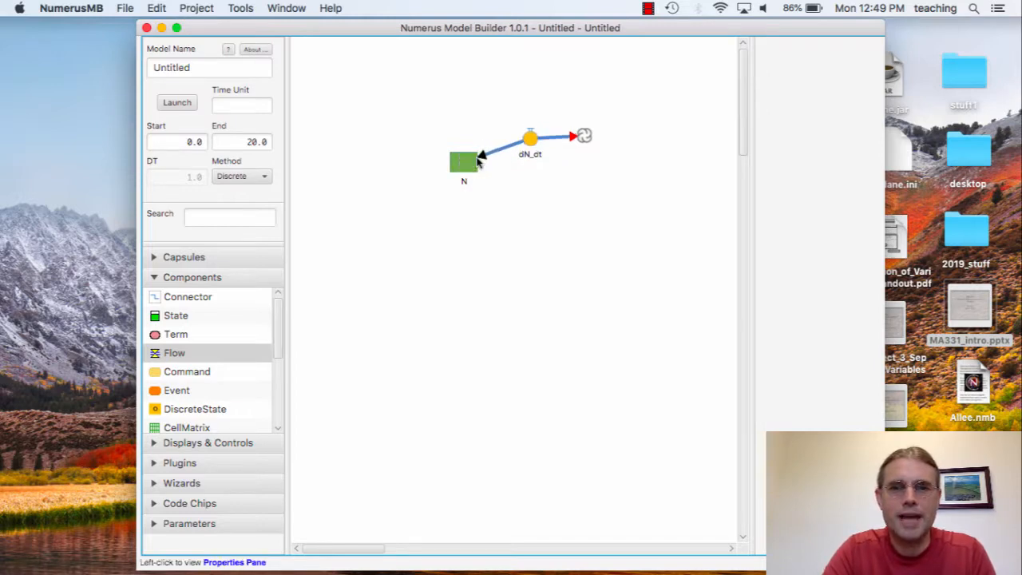
left_click_drag(528, 143, 533, 155)
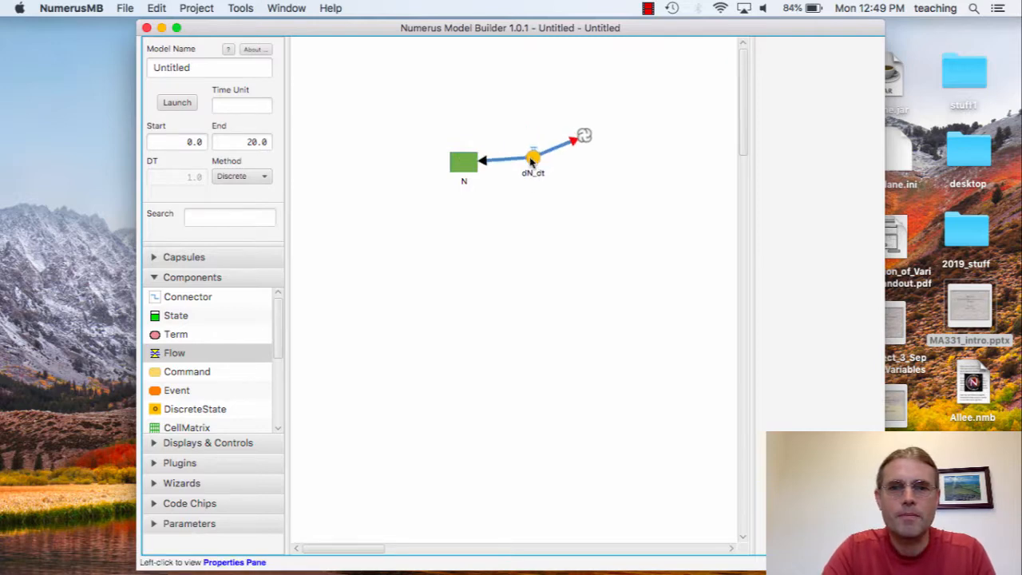
left_click_drag(599, 142, 597, 156)
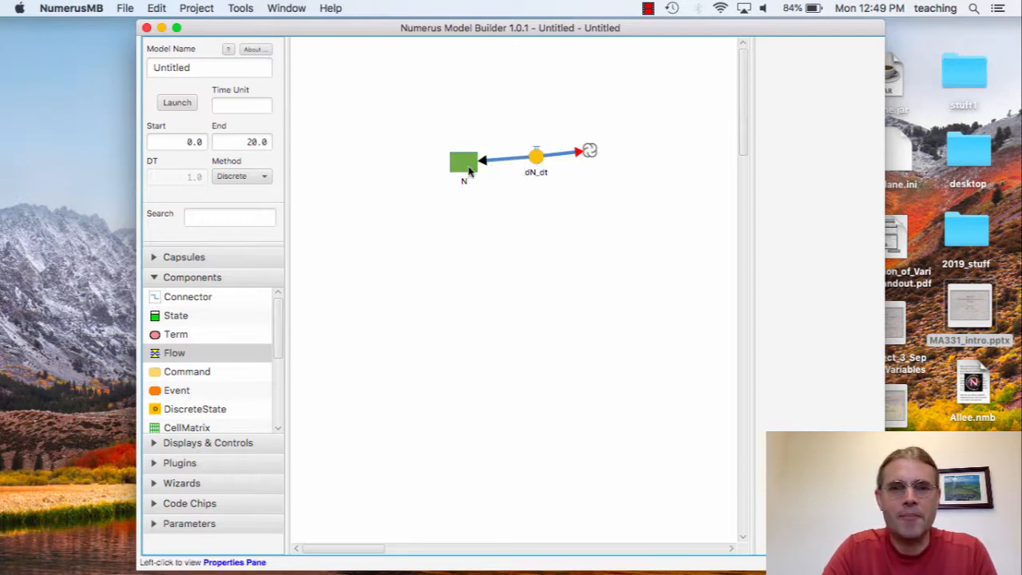
Set the value of flow dN_dt to the logistic expression 0.5*N*(1-N/20).
left_click(536, 157)
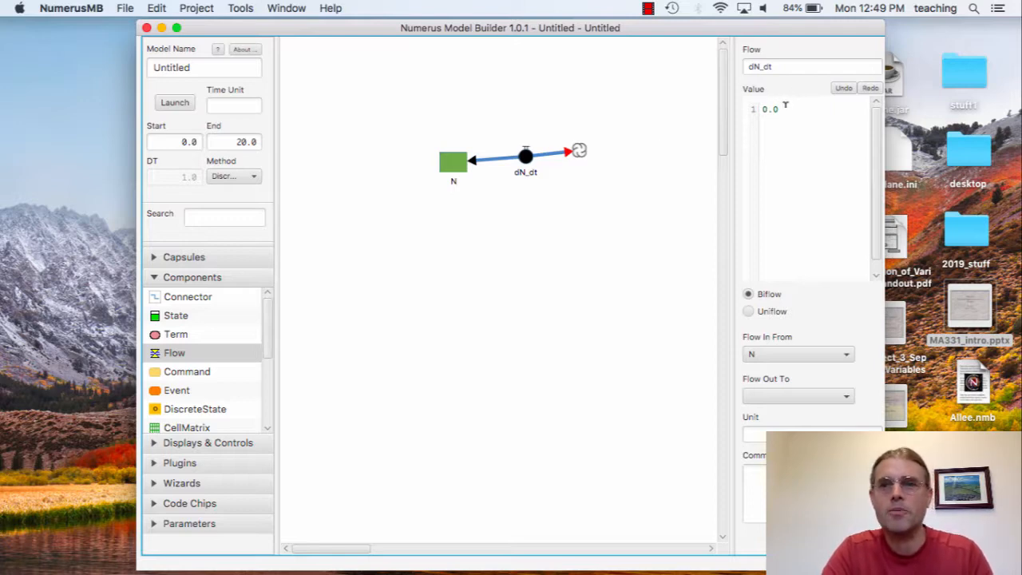
left_click_drag(785, 106, 755, 107)
key("BackSpace")
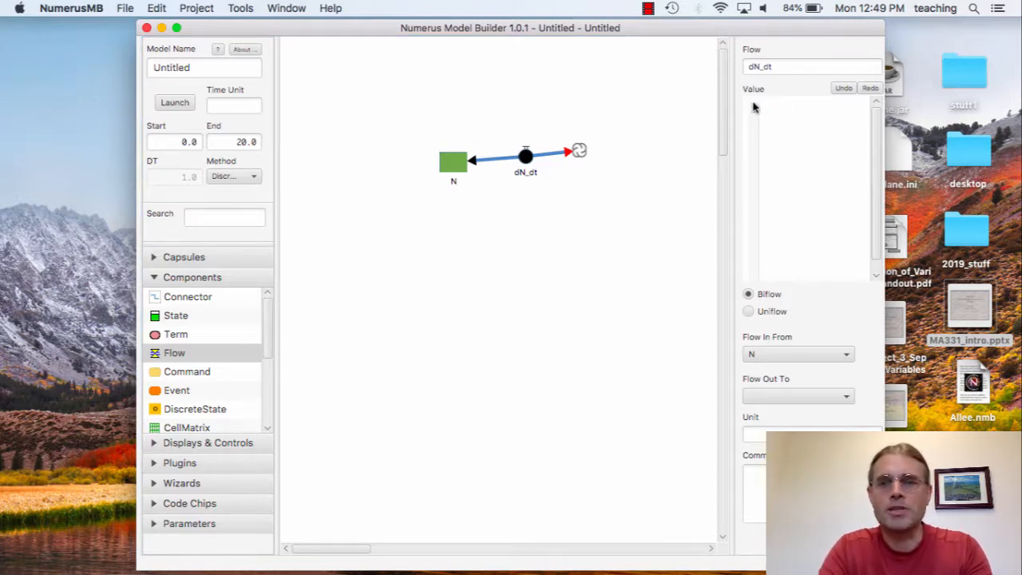
type("0.5")
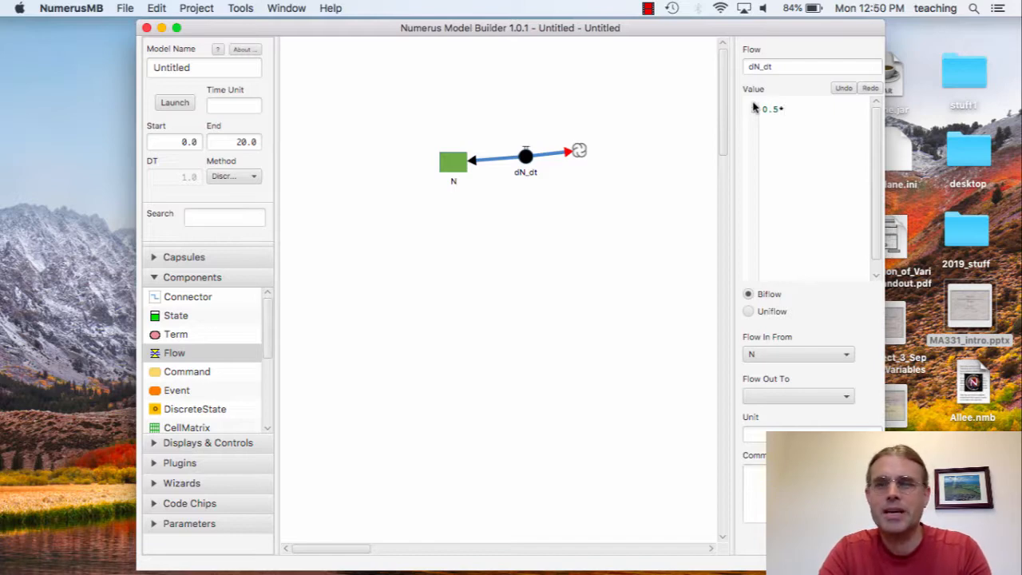
type("*N")
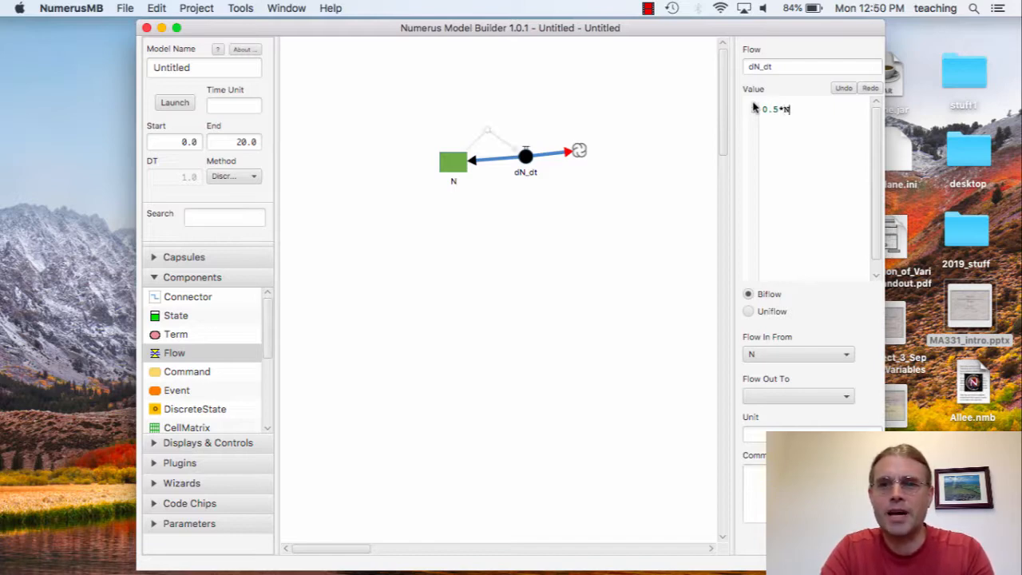
type("*(")
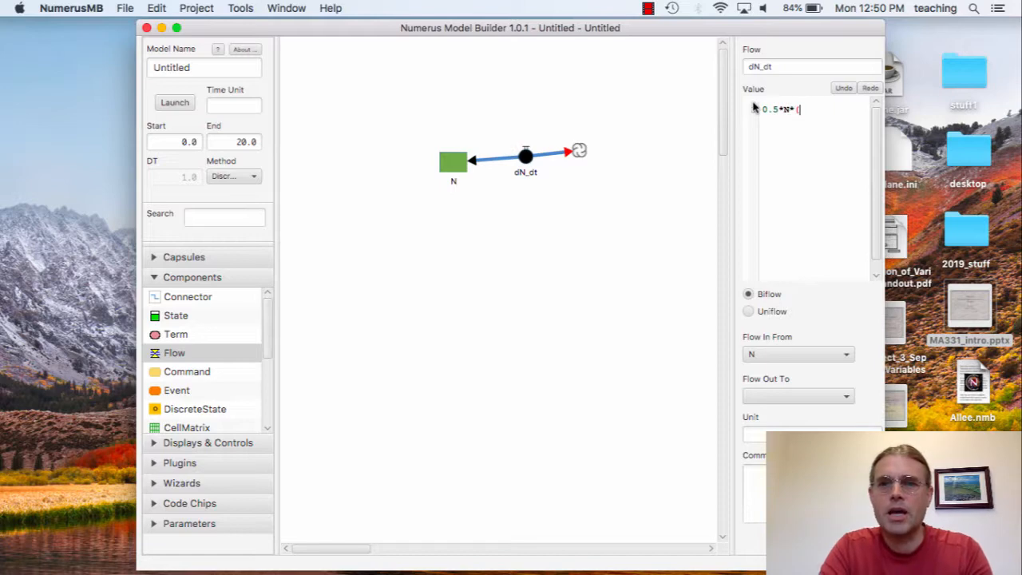
type("1-N")
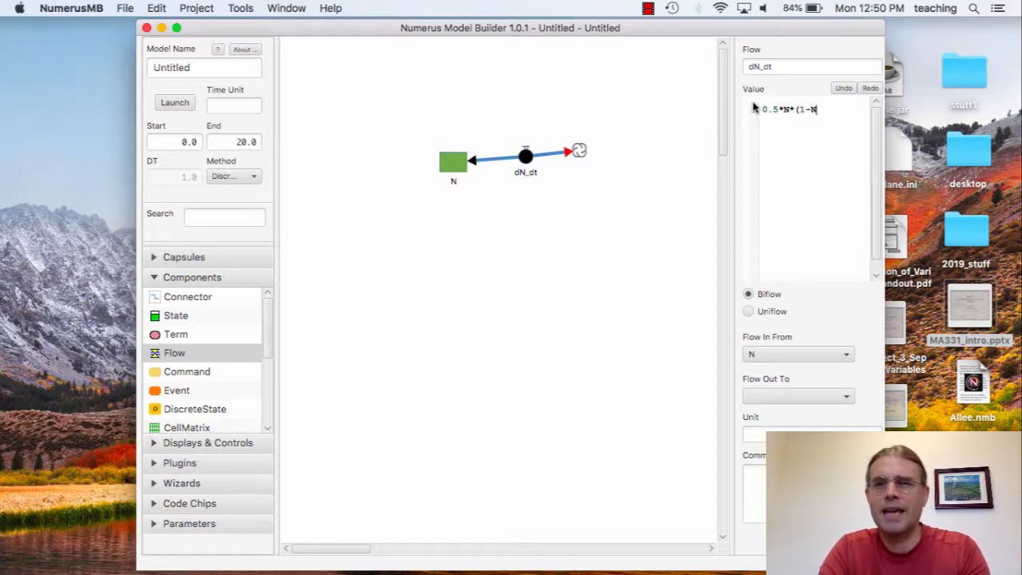
type("/20")
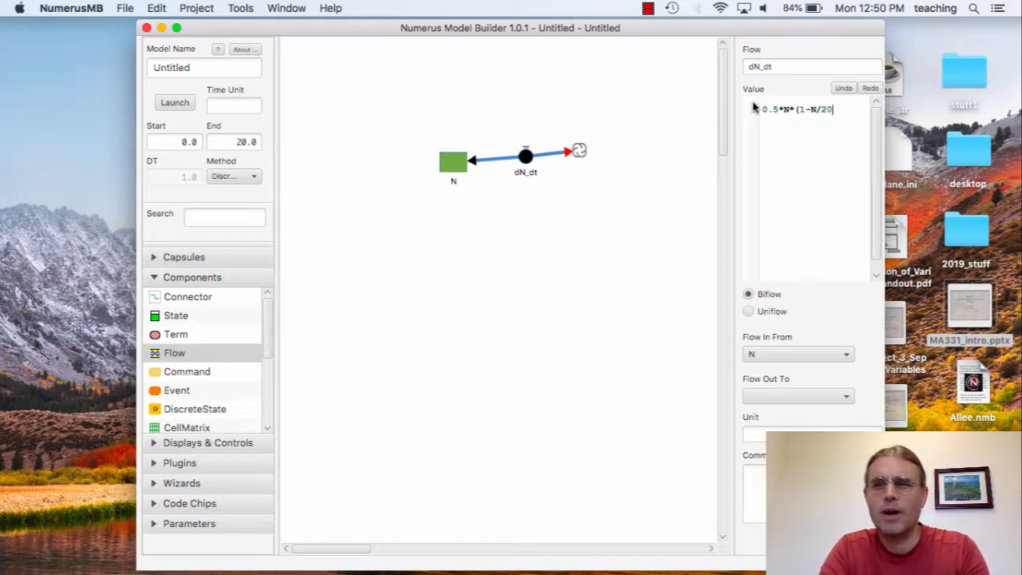
type(")")
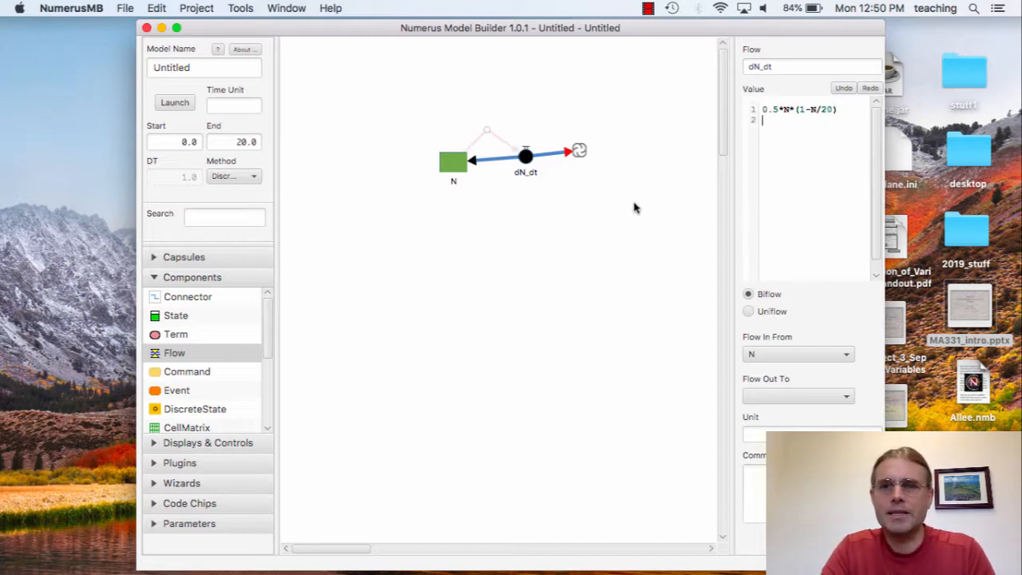
key("BackSpace")
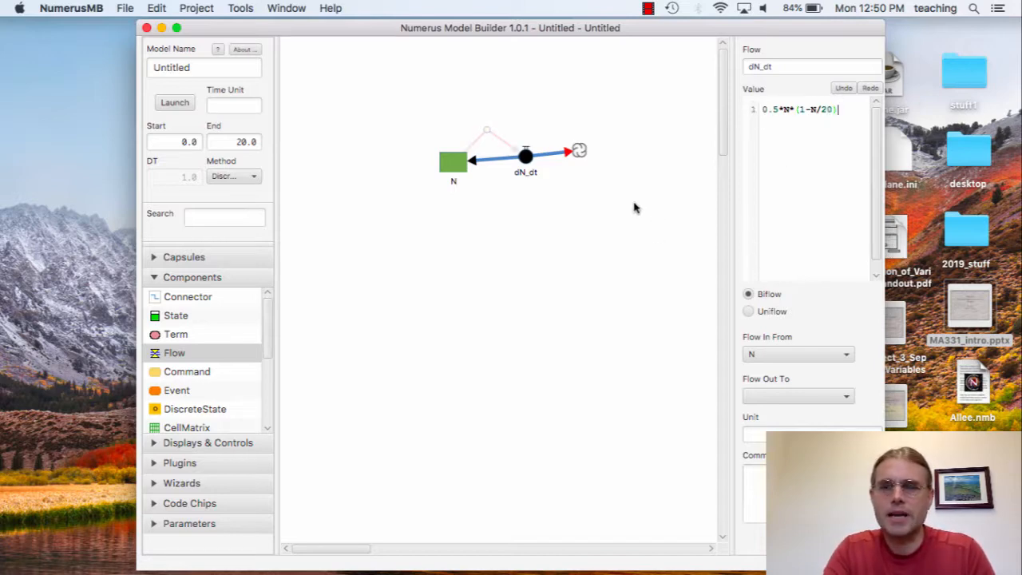
Make dN_dt a Uniflow with a blank inflow source and N as its outflow target.
left_click(748, 312)
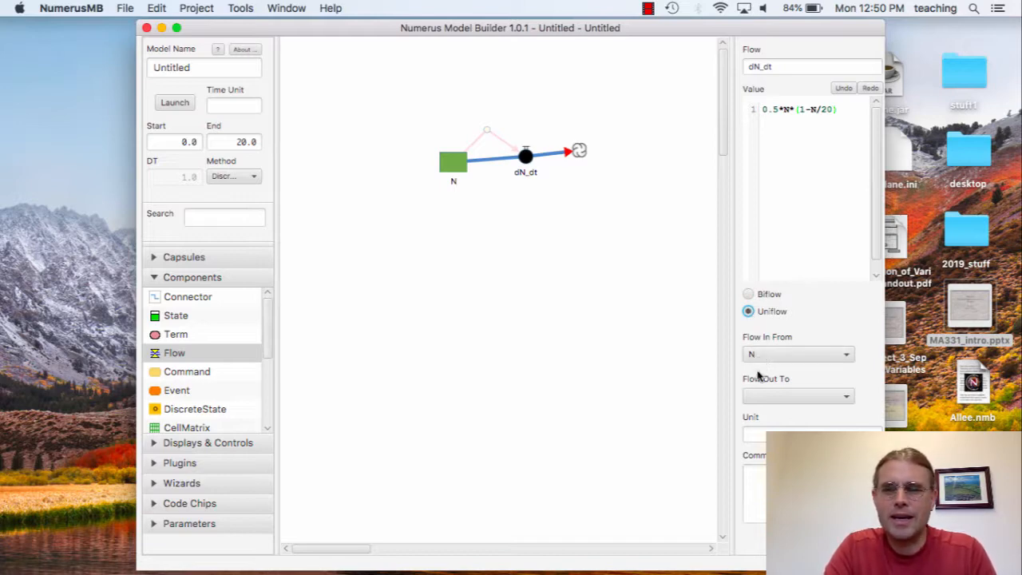
left_click(757, 396)
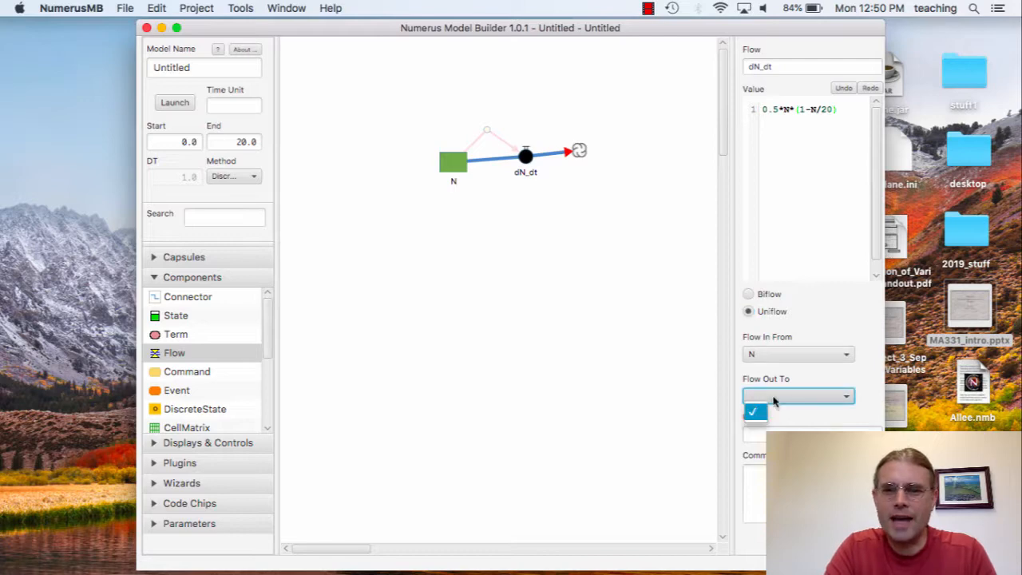
left_click(771, 354)
left_click(764, 371)
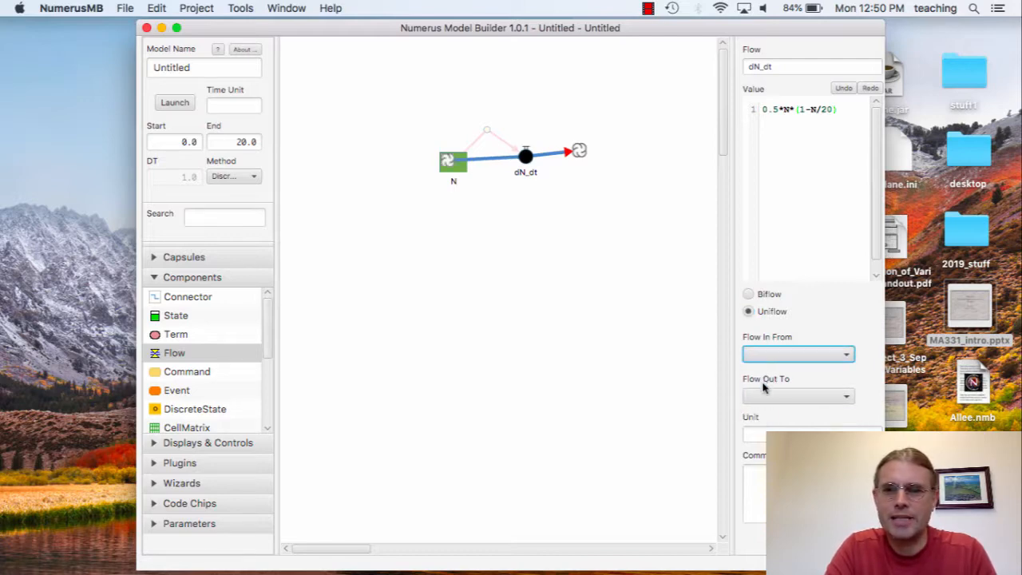
left_click(760, 396)
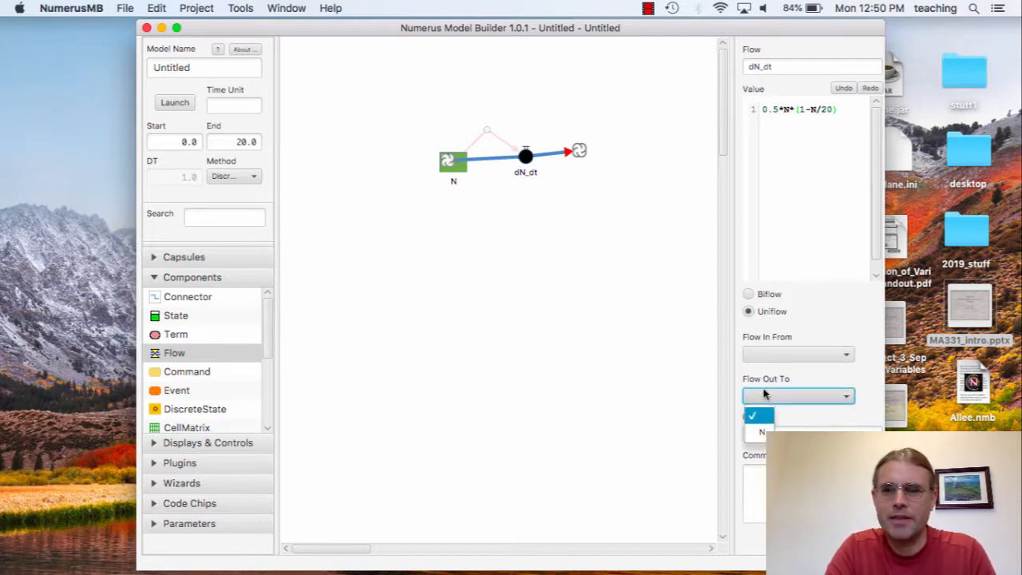
left_click(763, 433)
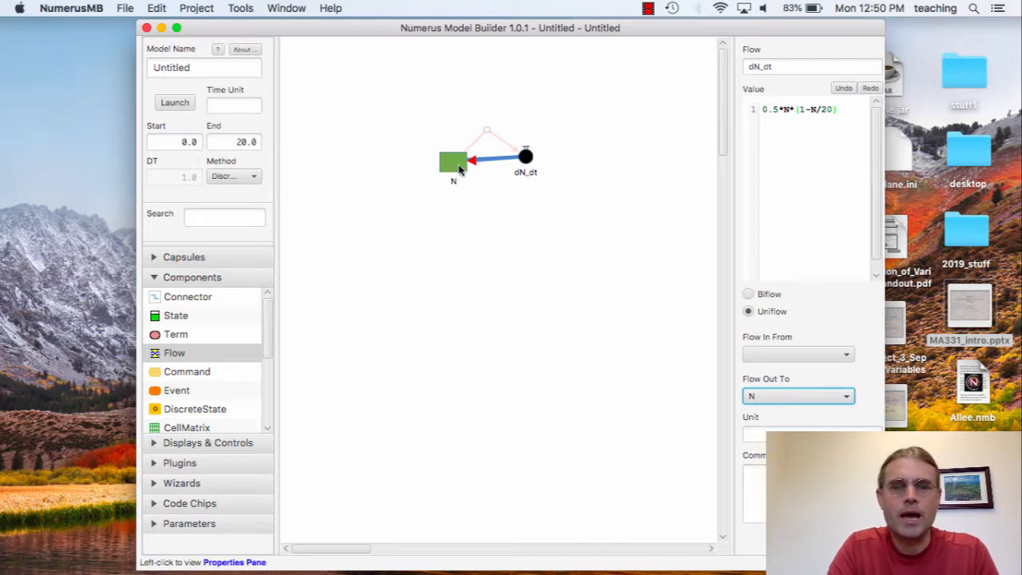
Set the initial value of state N to 0.1.
mouse_move(458, 170)
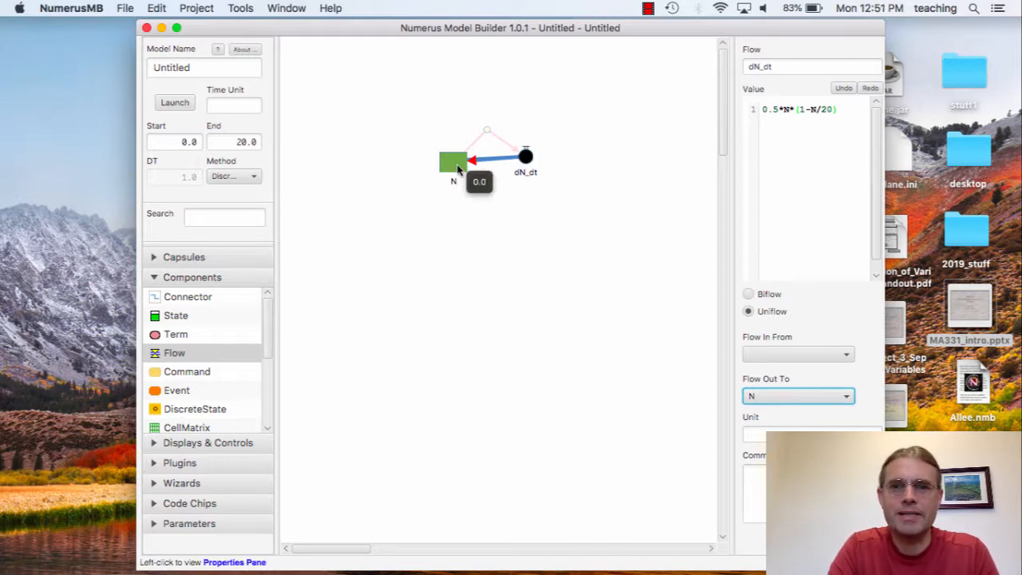
left_click(459, 169)
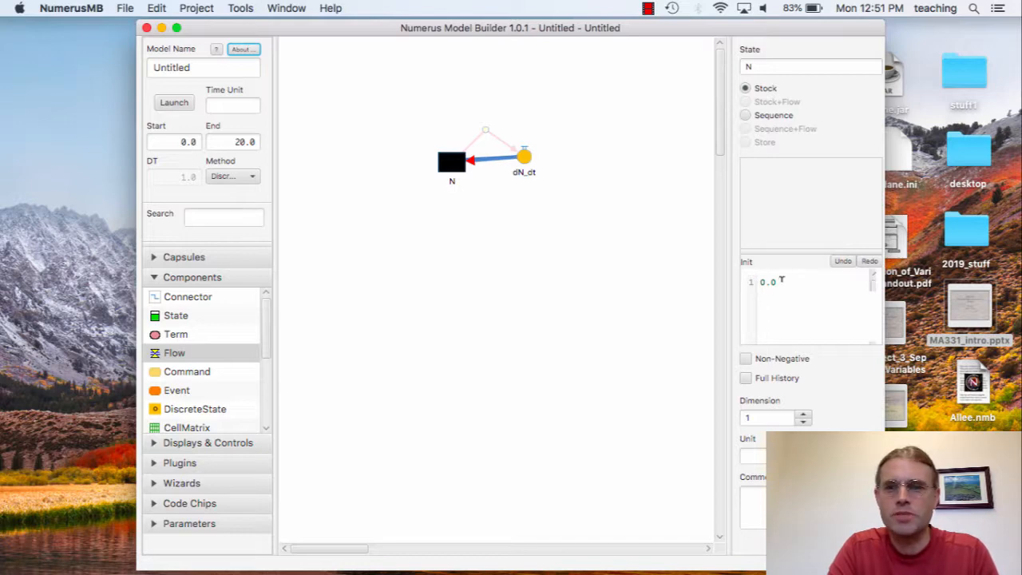
left_click_drag(778, 281, 736, 276)
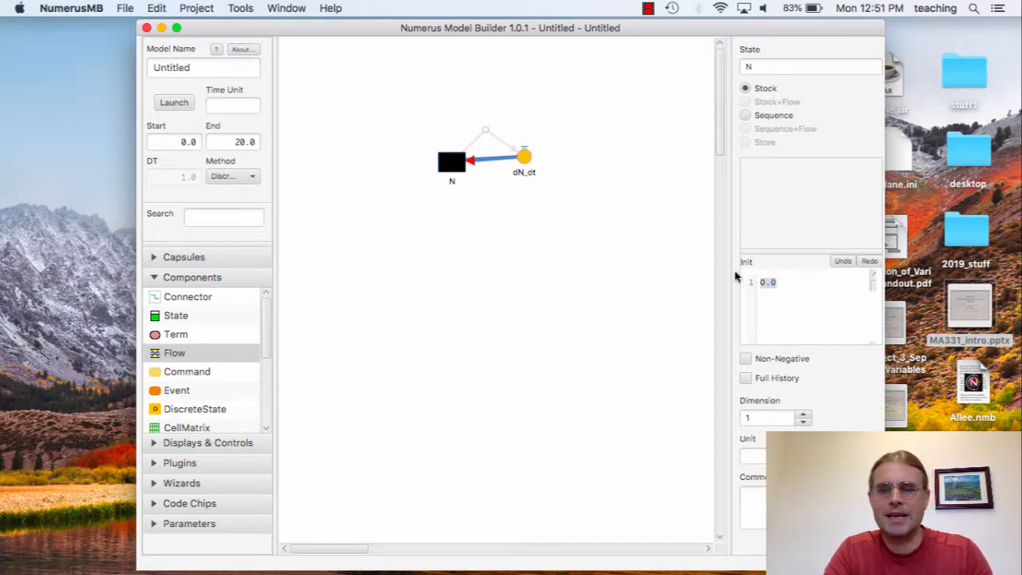
type("0")
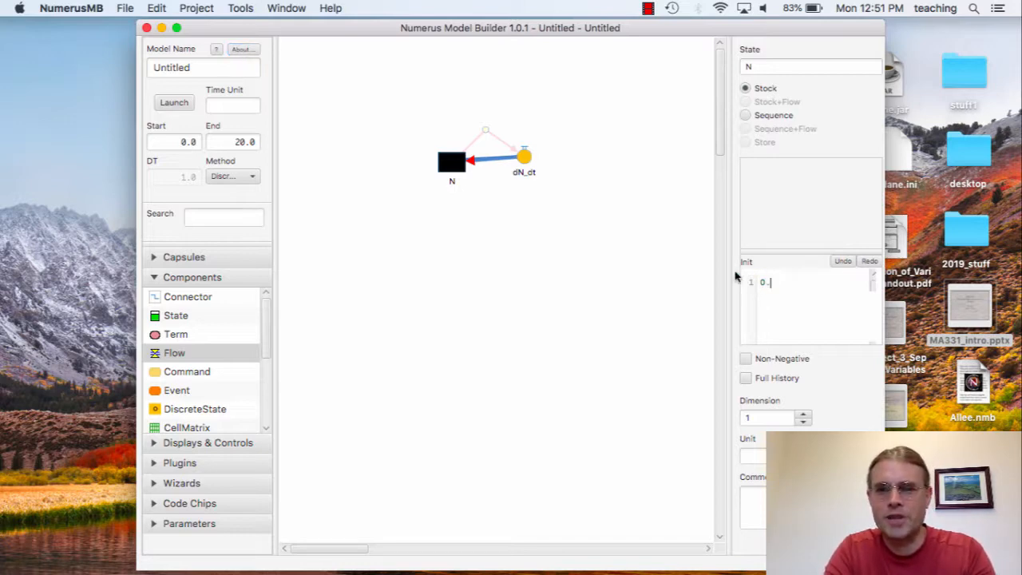
type(".1")
key("Return")
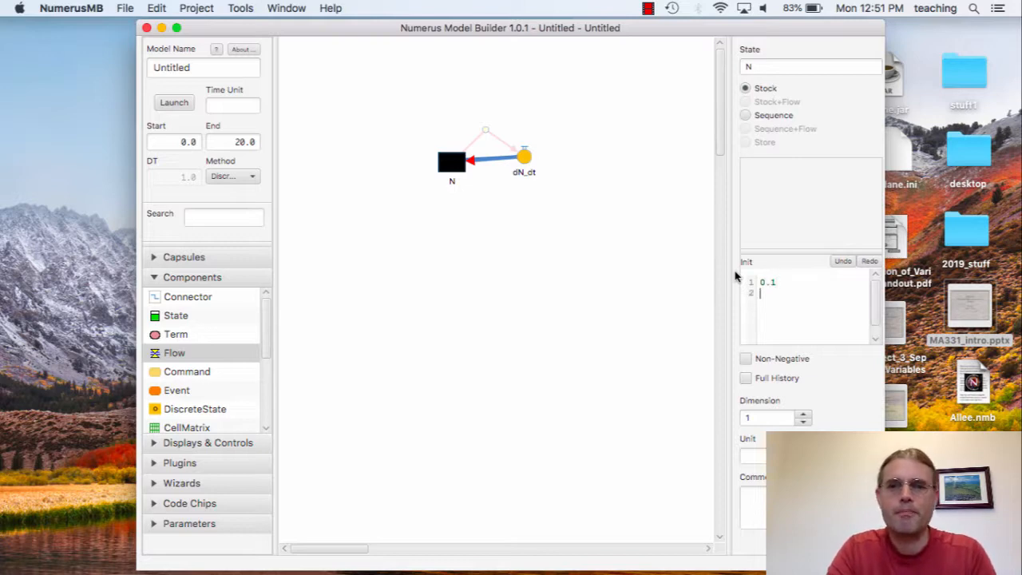
left_click(520, 251)
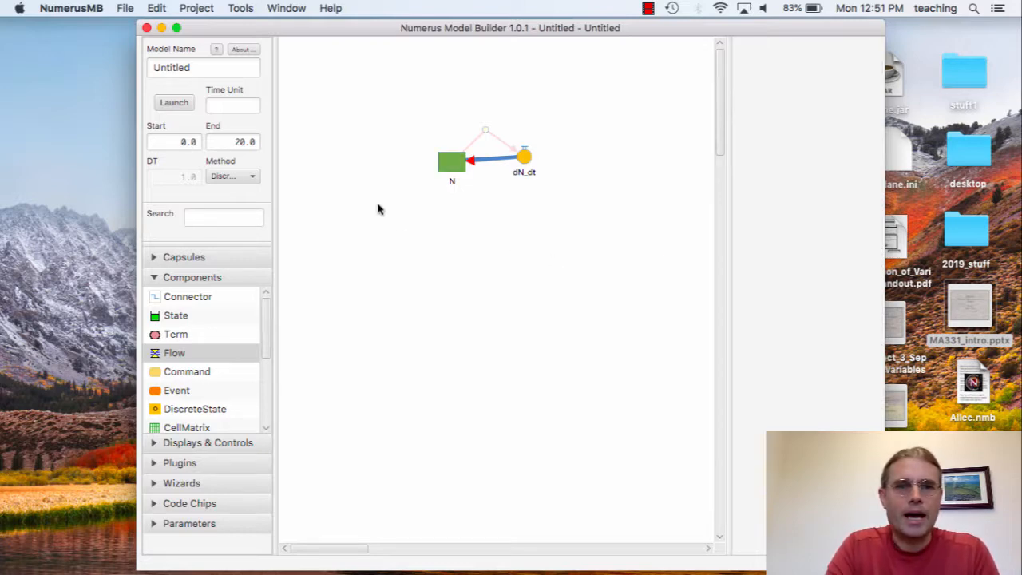
Set the simulation method to RK4 with a time step (DT) of 0.01.
left_click(222, 176)
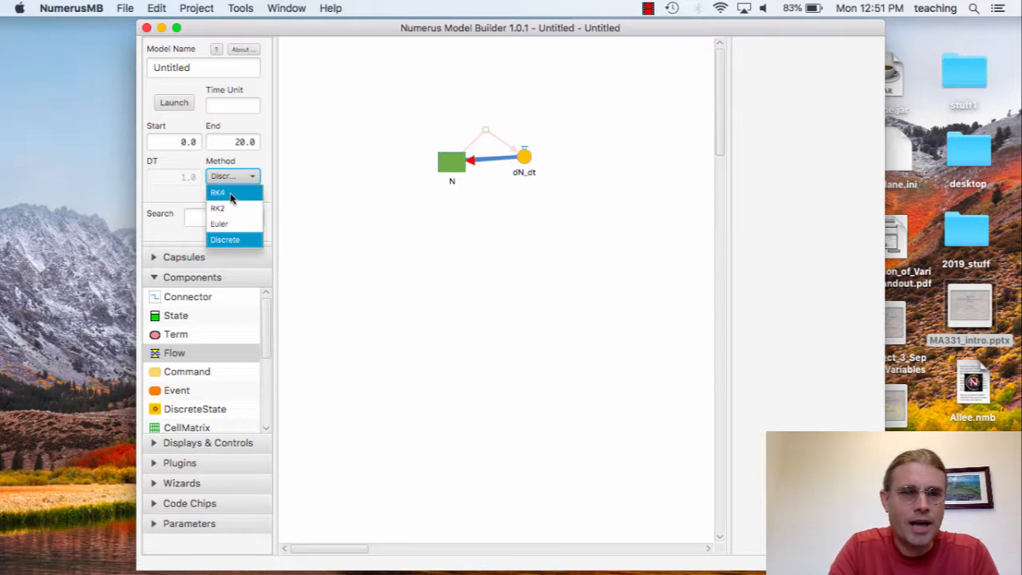
left_click(230, 196)
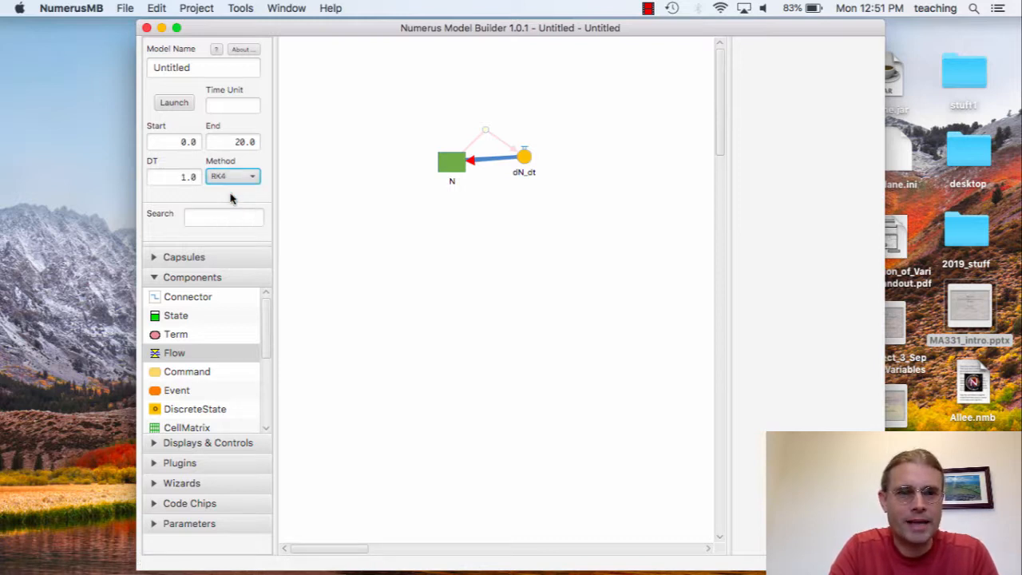
left_click(194, 176)
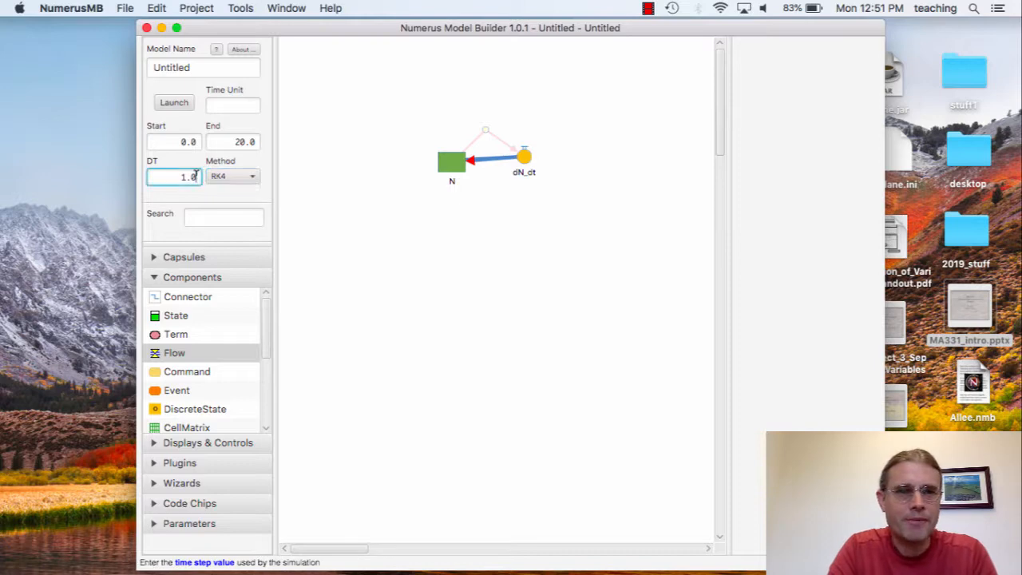
key("BackSpace")
key("BackSpace")
key("BackSpace")
type("0.01")
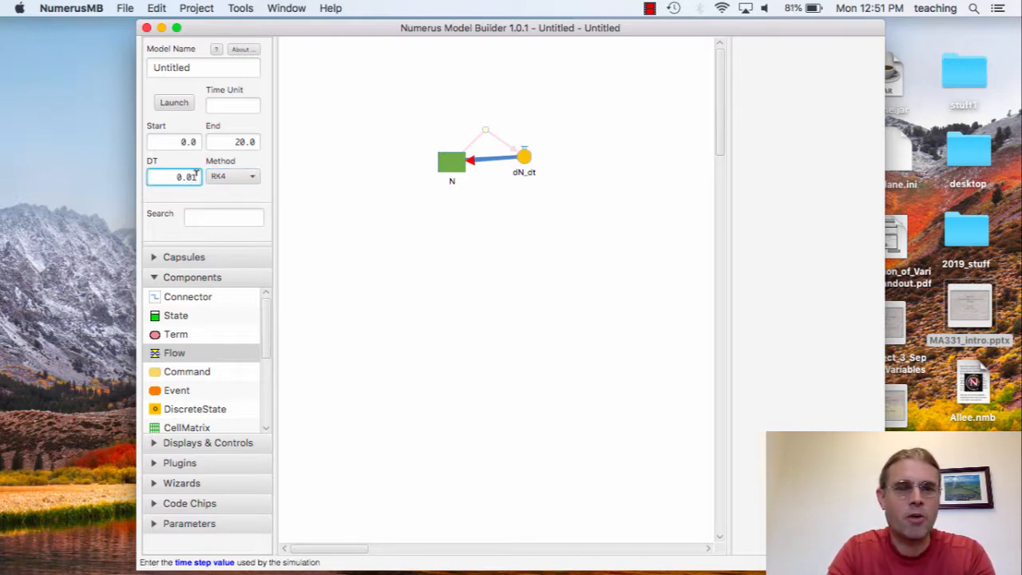
key("Return")
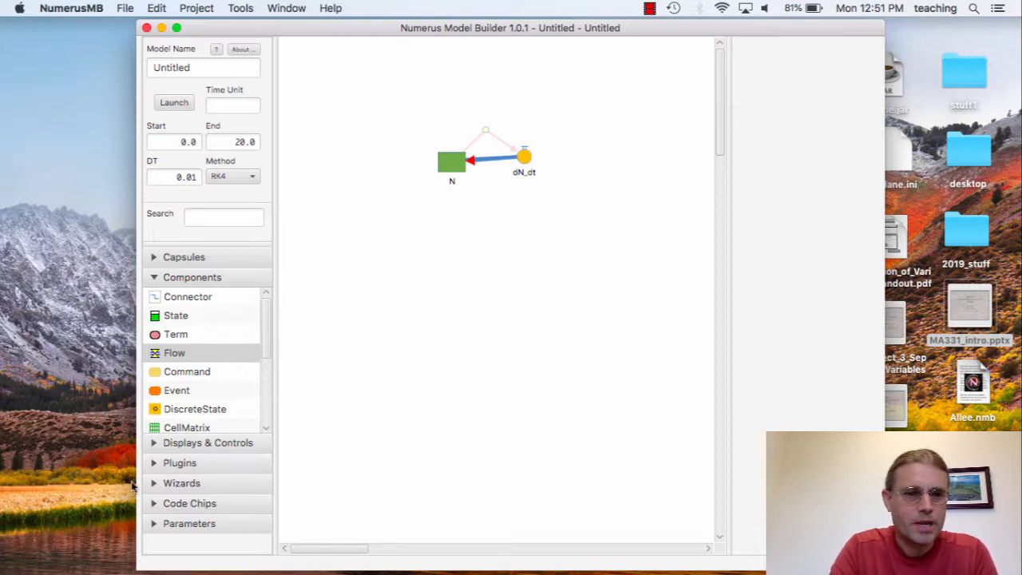
Add a LineGraph display named plot to the canvas and position it below state N.
left_click(153, 442)
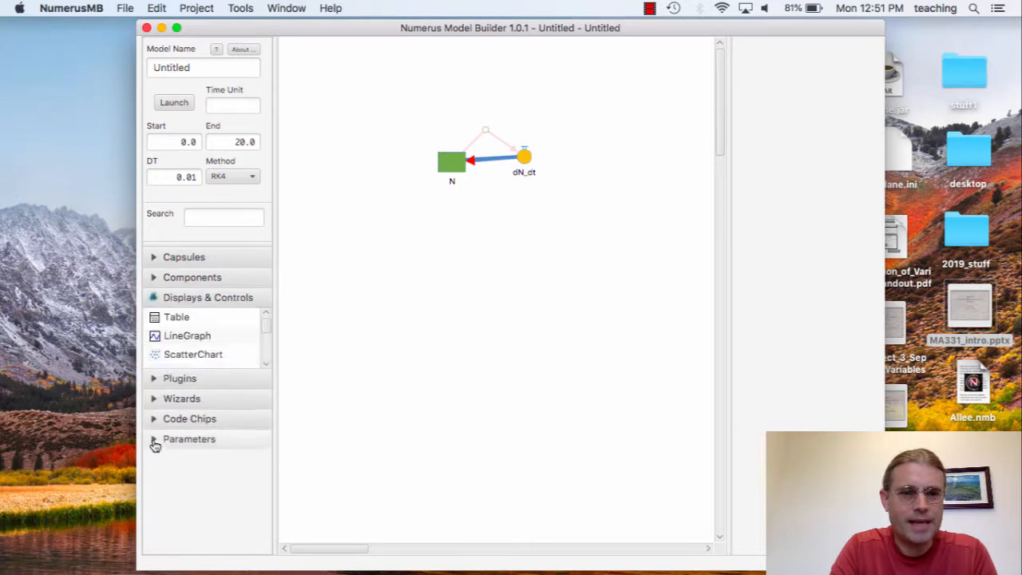
left_click(177, 339)
left_click_drag(178, 338, 423, 238)
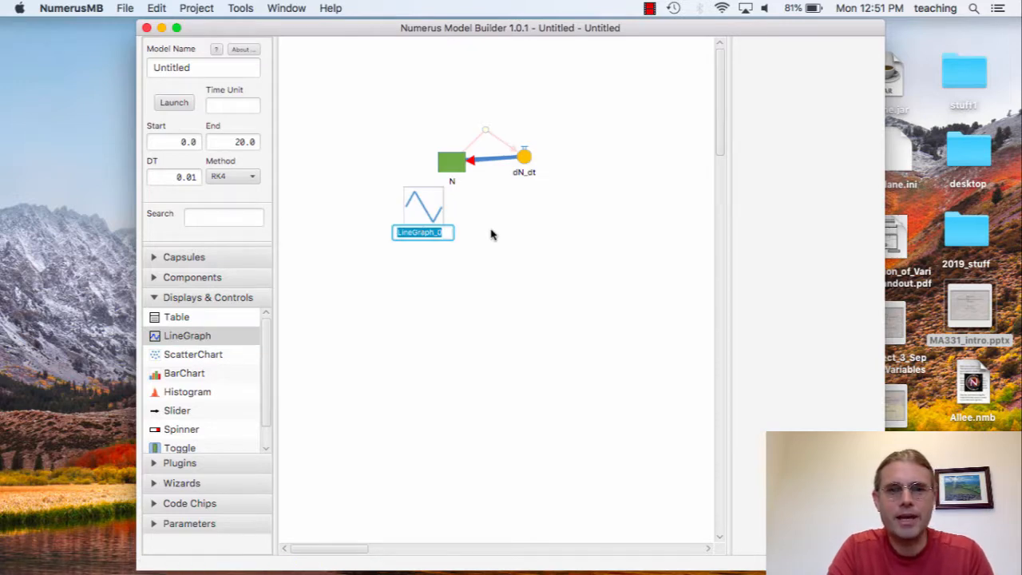
type("d")
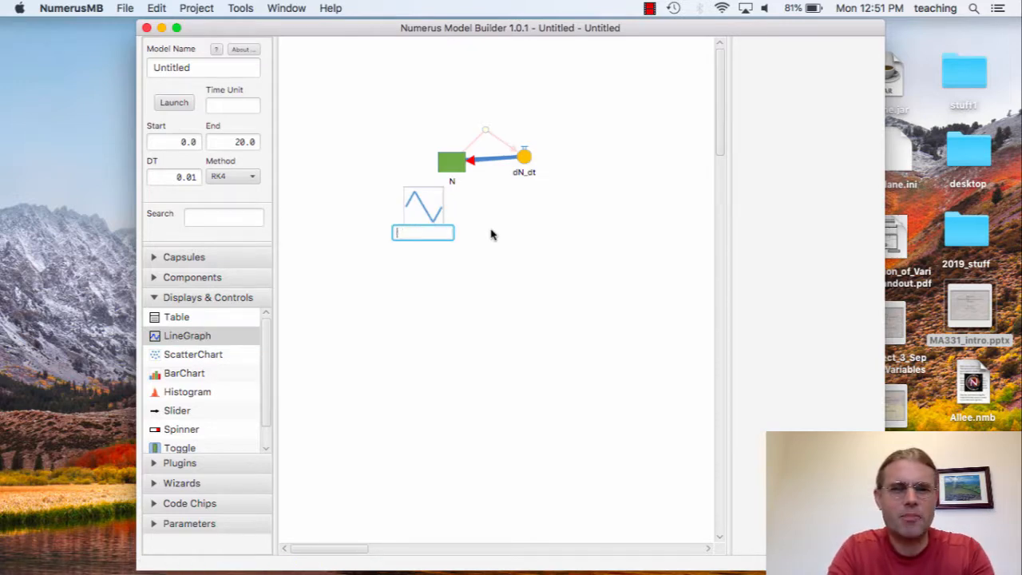
type("plot")
key("Return")
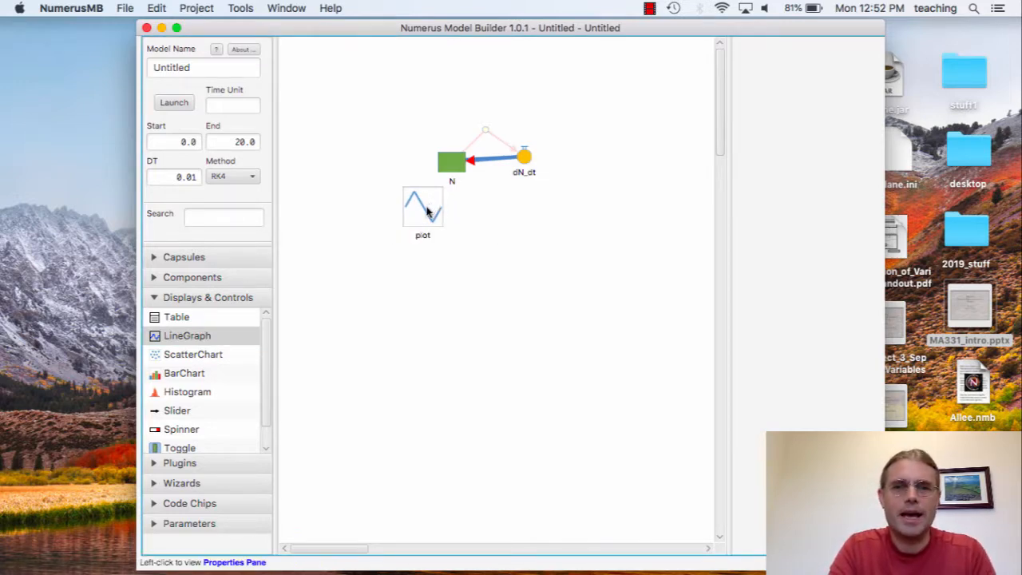
left_click_drag(427, 212, 428, 258)
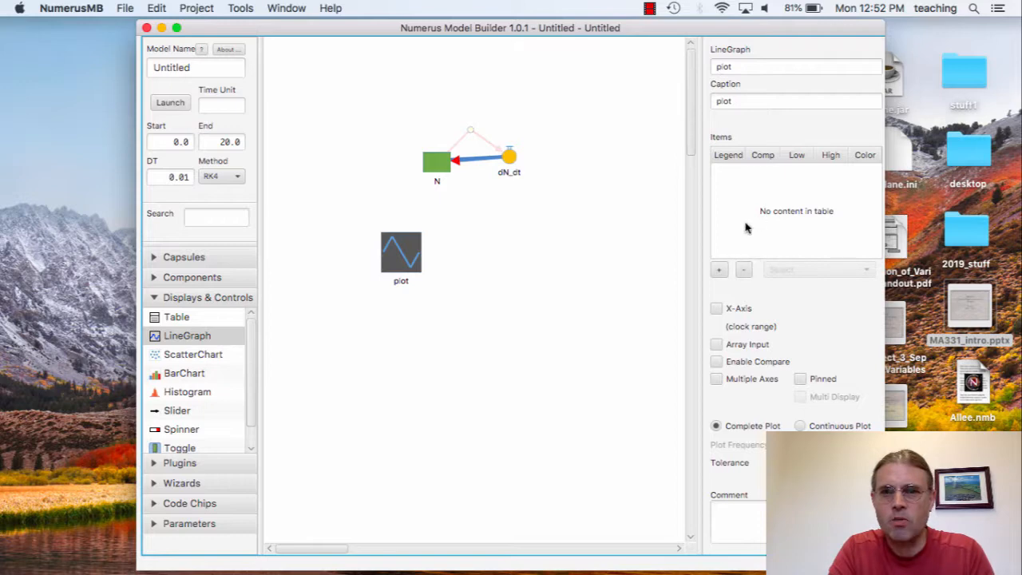
Add N as a plotted item of the plot line graph.
left_click(722, 270)
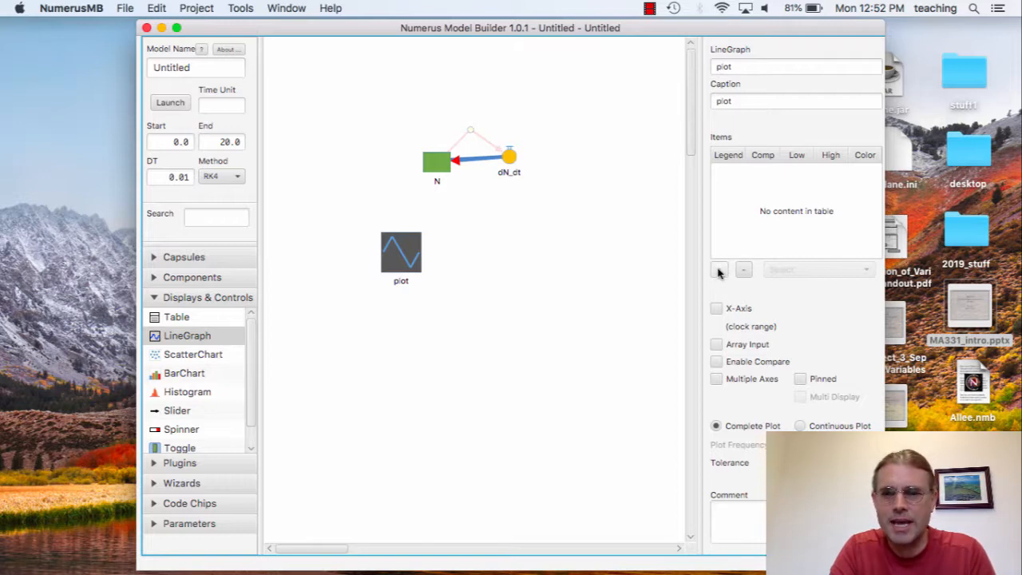
left_click(719, 272)
left_click(786, 271)
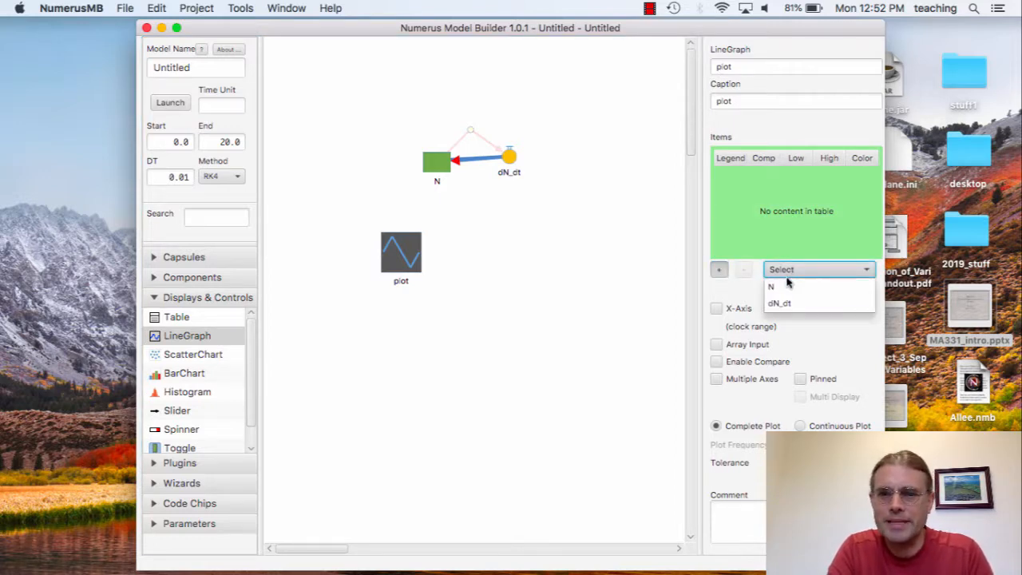
left_click(785, 286)
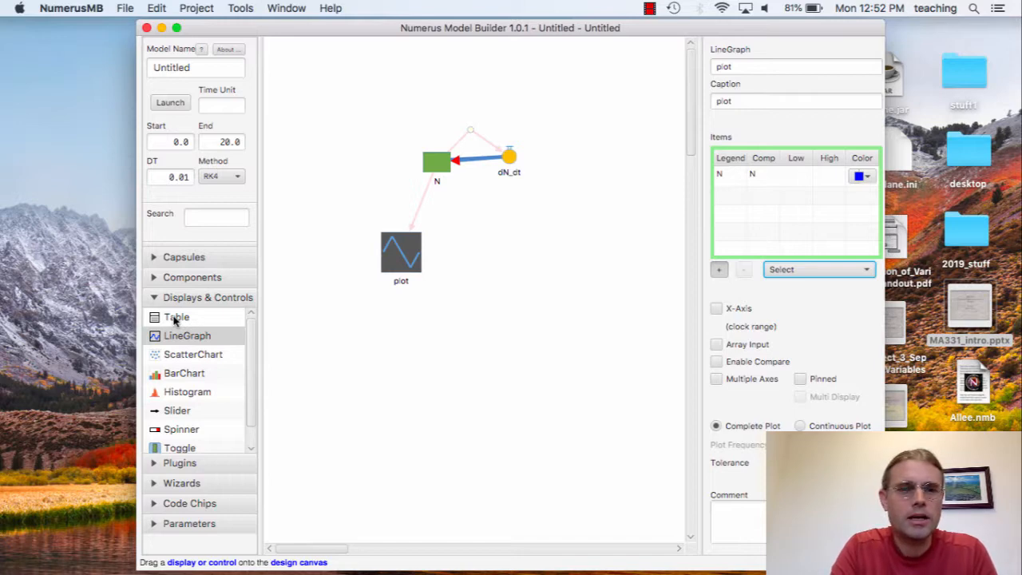
Add a Table display below flow dN_dt and name it Table.
left_click_drag(175, 319, 499, 262)
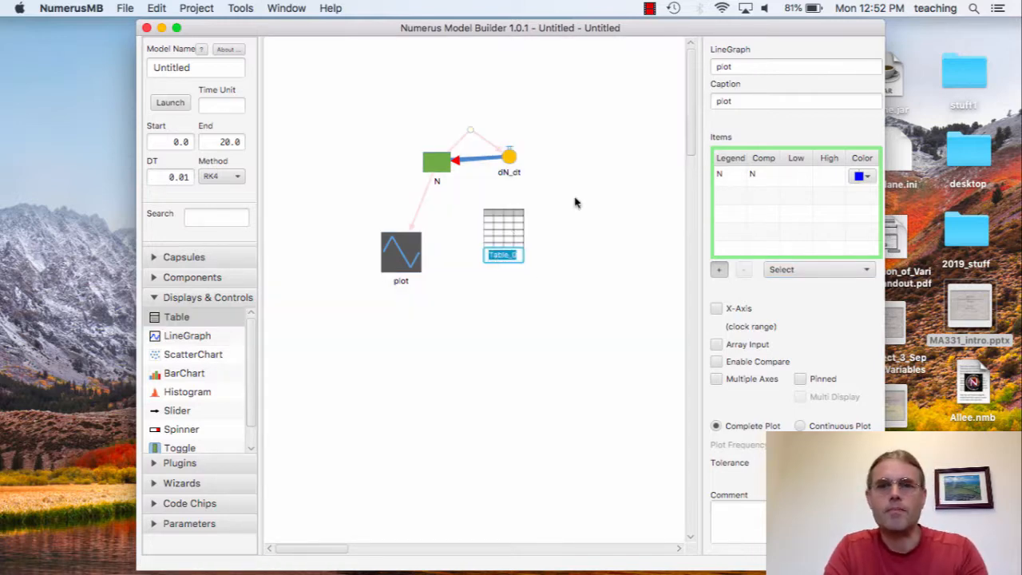
left_click(559, 242)
left_click(511, 231)
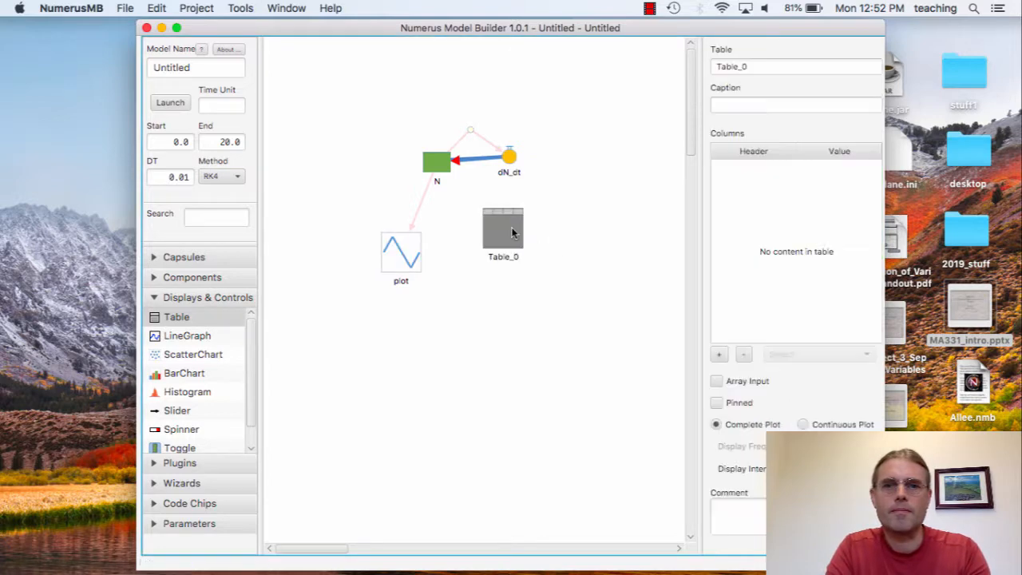
left_click(760, 64)
key("BackSpace")
key("BackSpace")
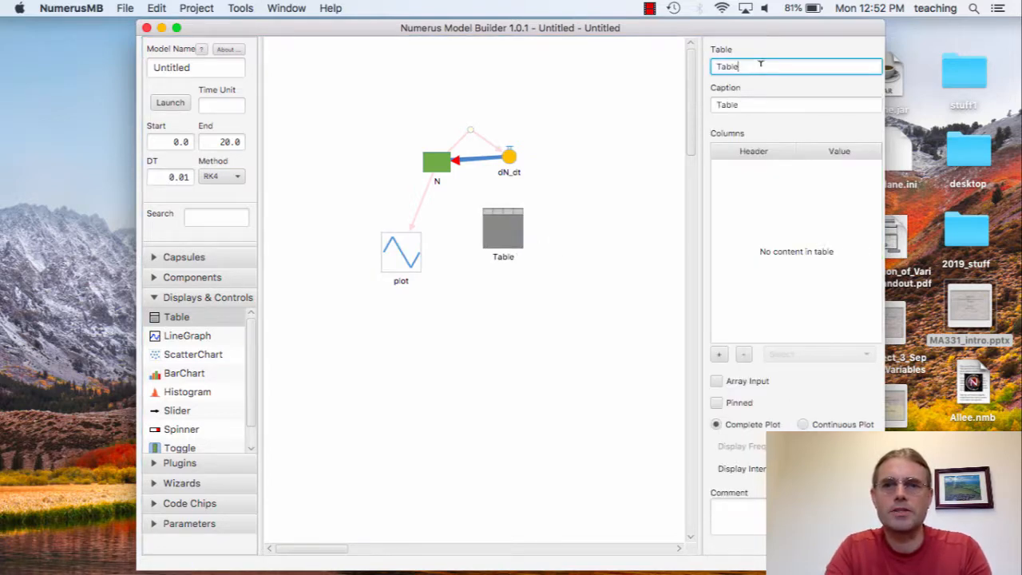
key("Return")
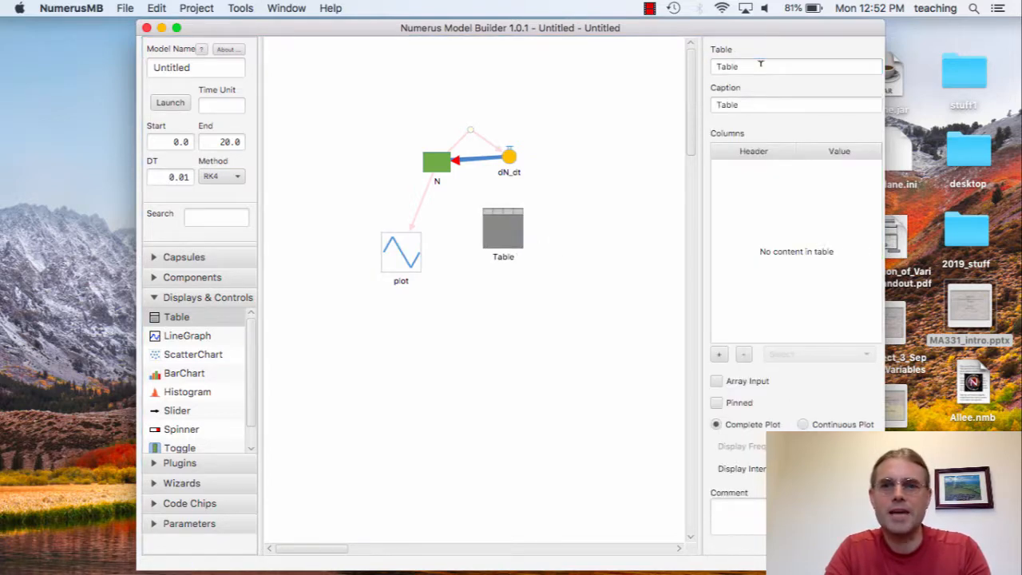
Add N as a column of the Table display and align the table beside the plot.
left_click(718, 354)
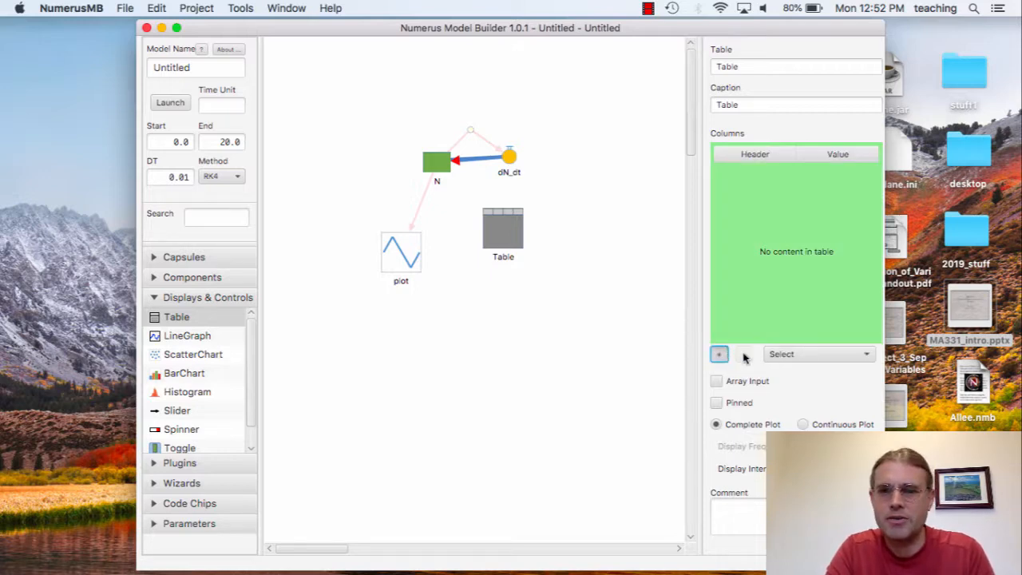
left_click(792, 355)
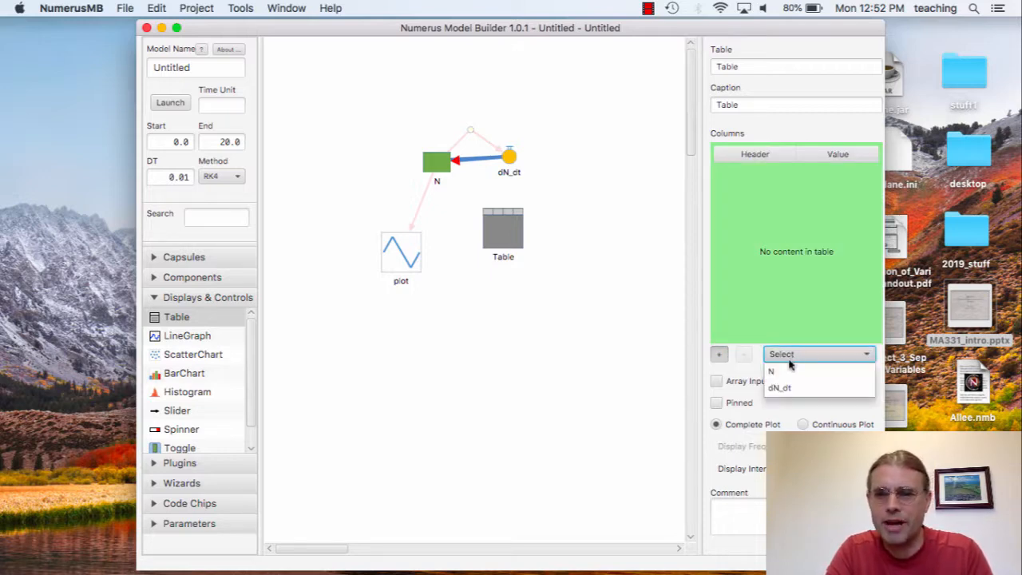
left_click(789, 370)
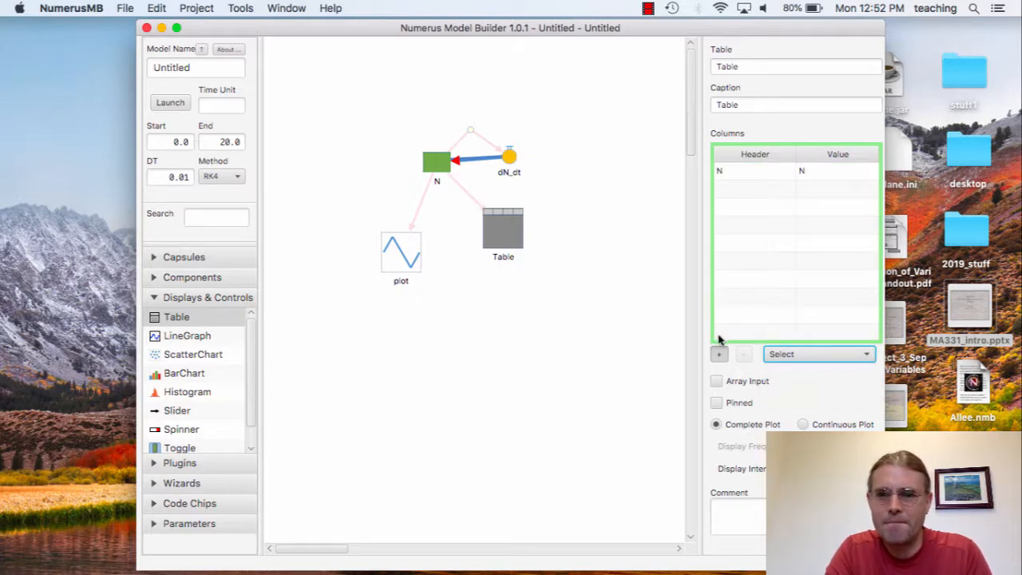
left_click_drag(508, 232, 511, 256)
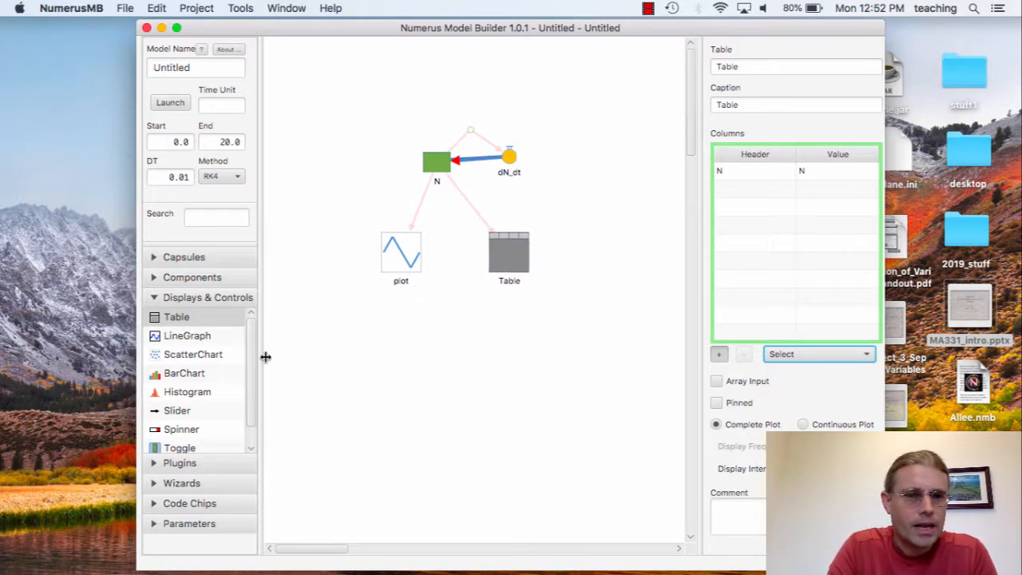
Save the model as logistic_example in the Desktop folder.
left_click(124, 8)
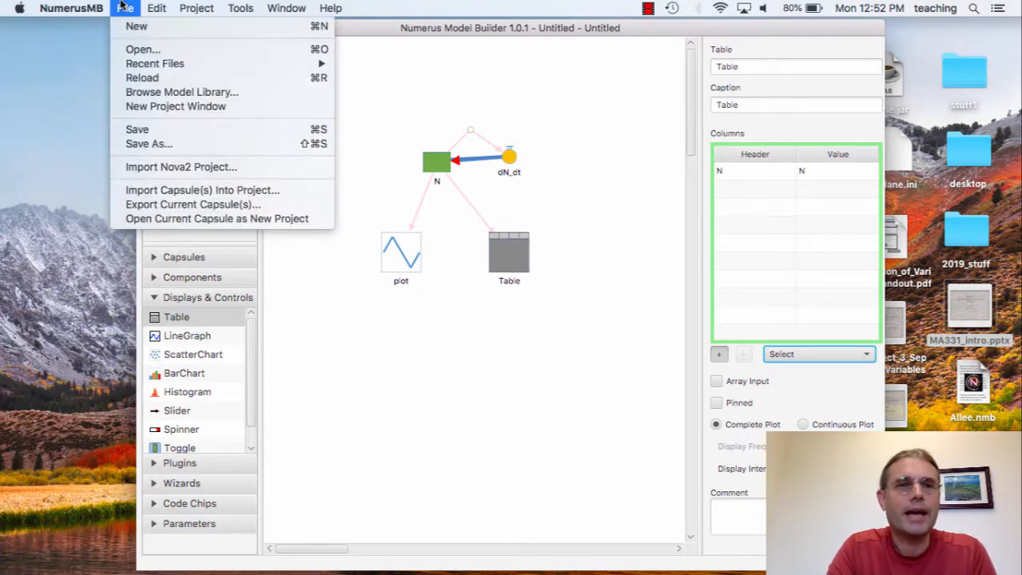
left_click(143, 145)
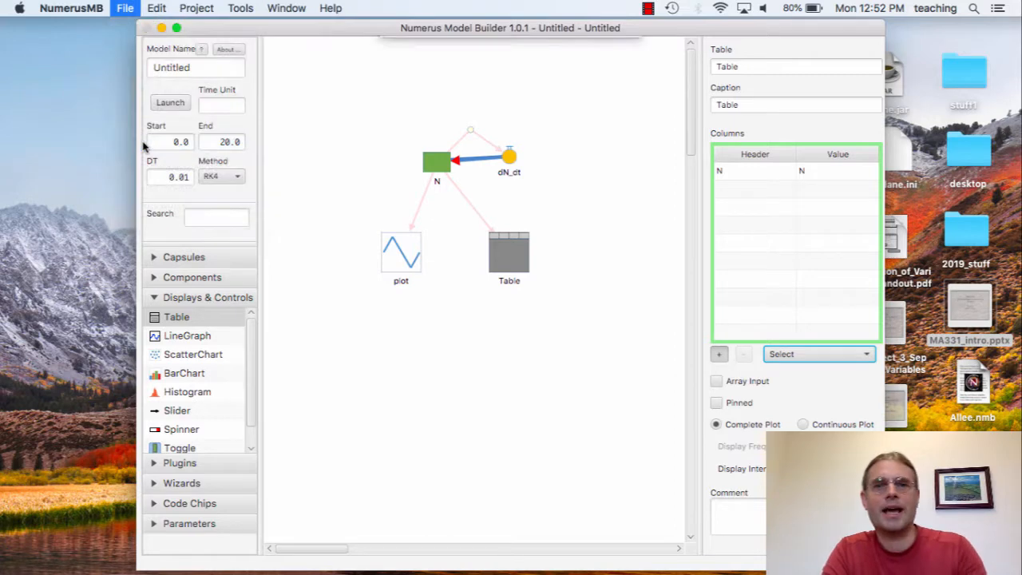
left_click(472, 104)
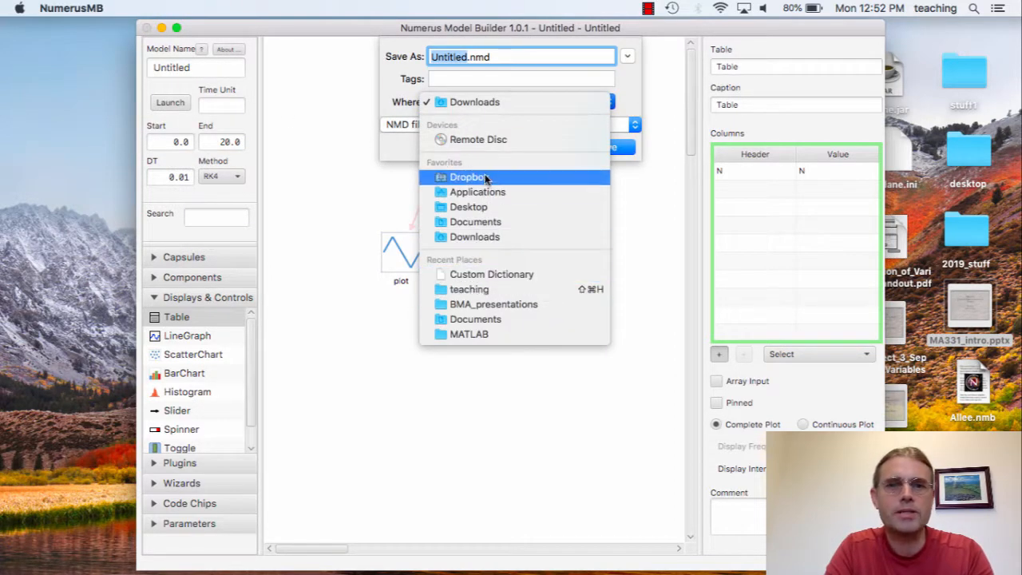
left_click(479, 207)
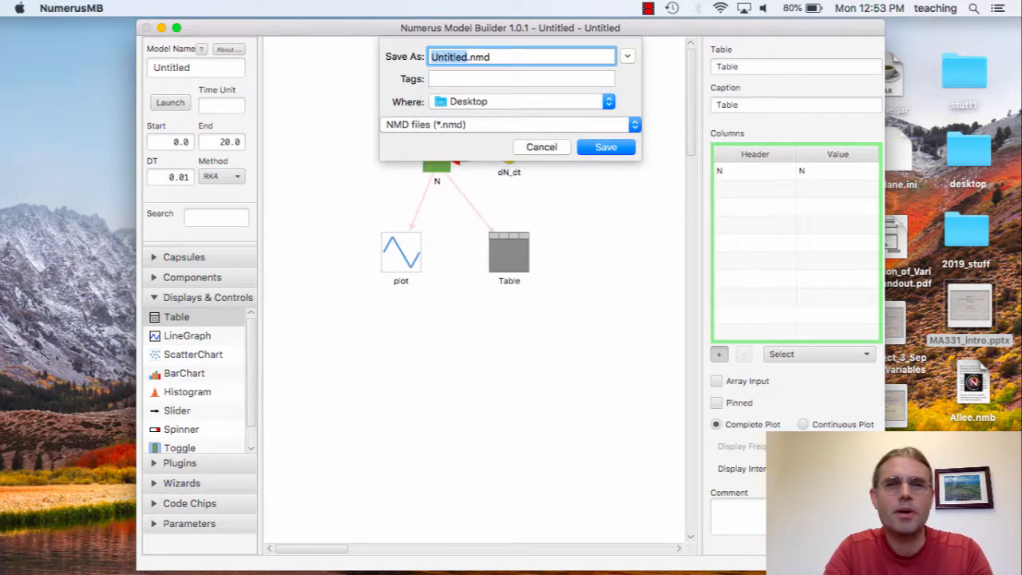
type("logist")
type("ic_example")
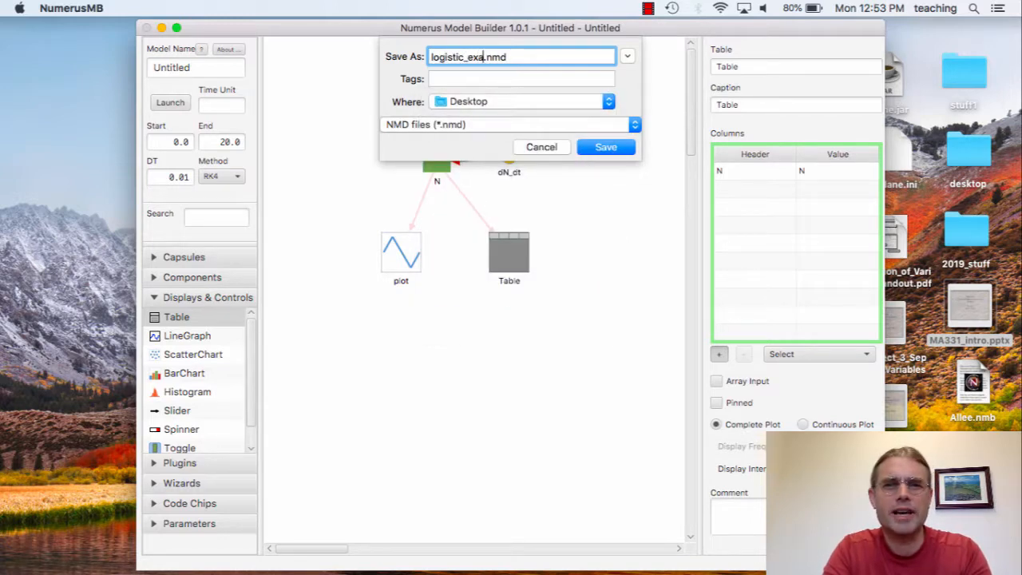
left_click(612, 147)
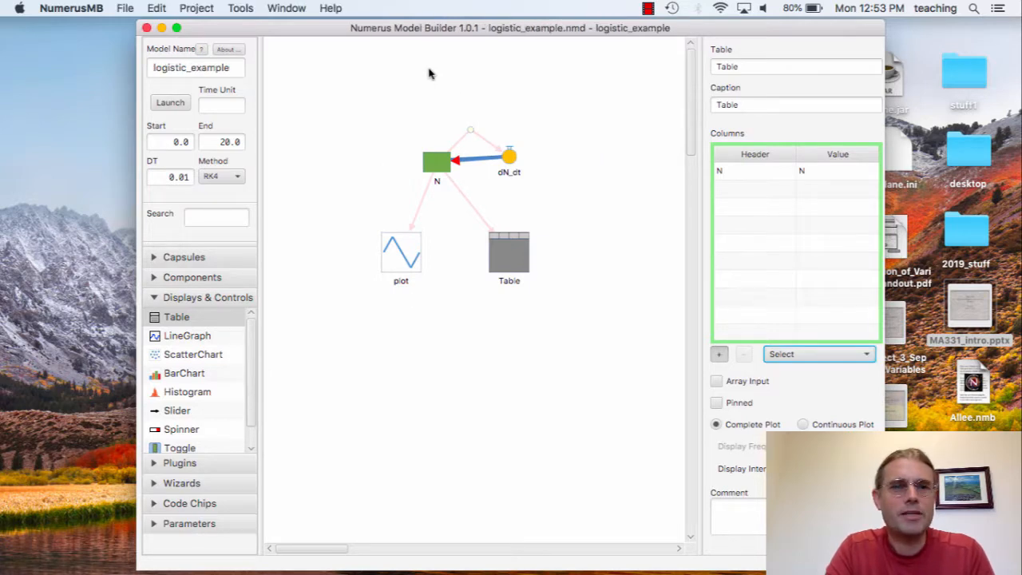
Launch the model and run the simulation, and review the N curve and the first rows of the results table.
left_click(171, 103)
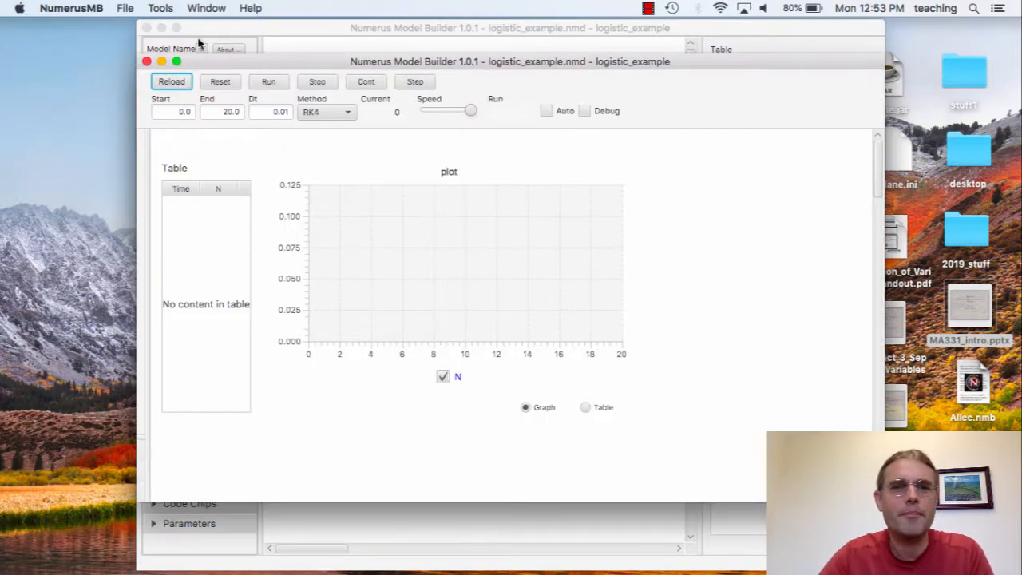
left_click_drag(251, 61, 181, 51)
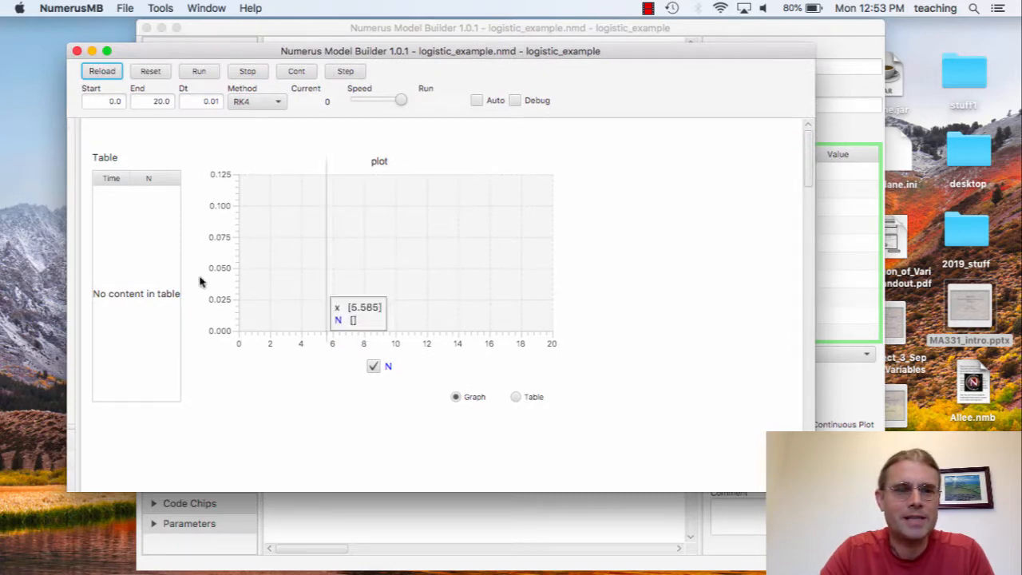
left_click(198, 72)
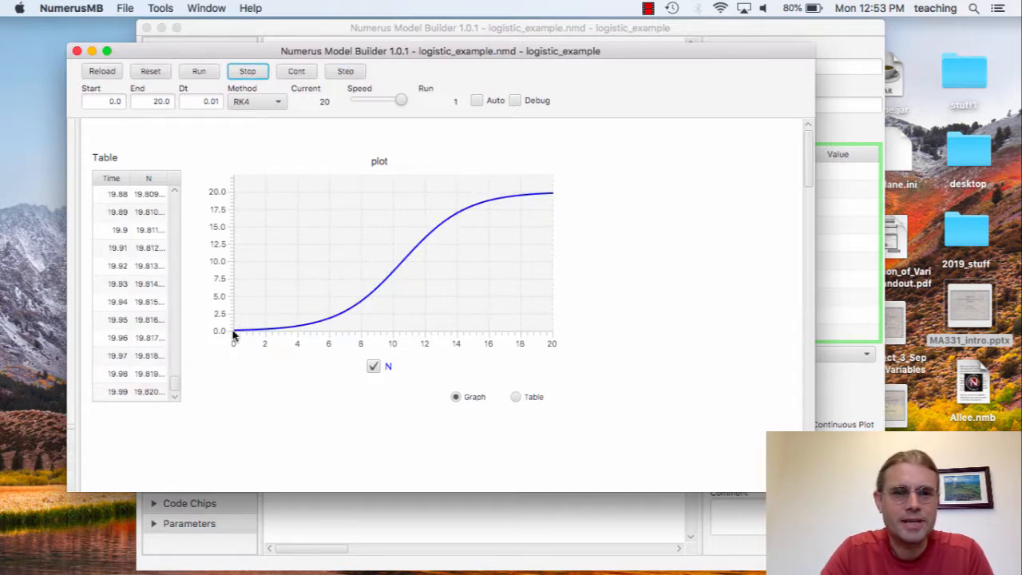
mouse_move(464, 220)
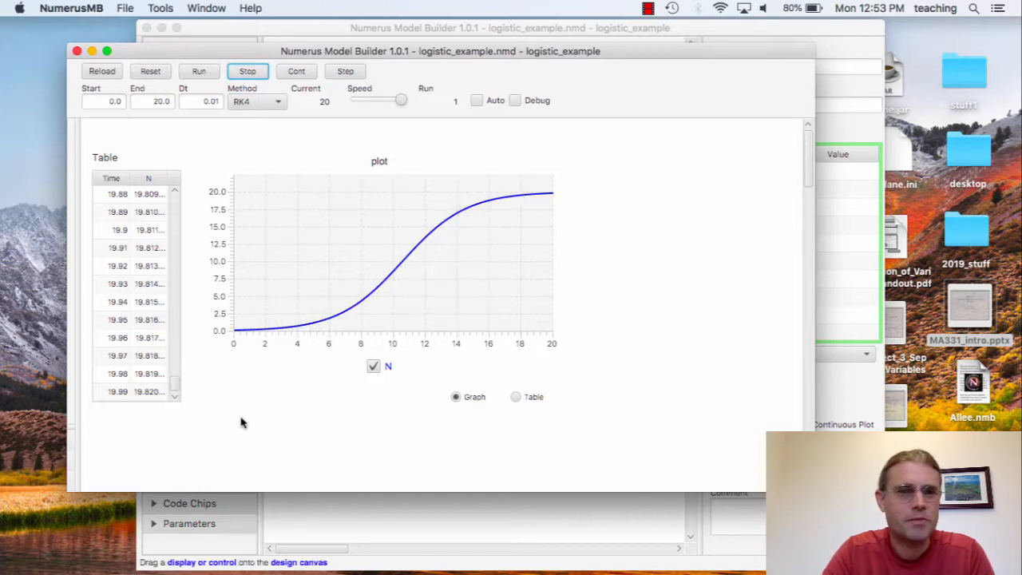
left_click_drag(173, 381, 182, 183)
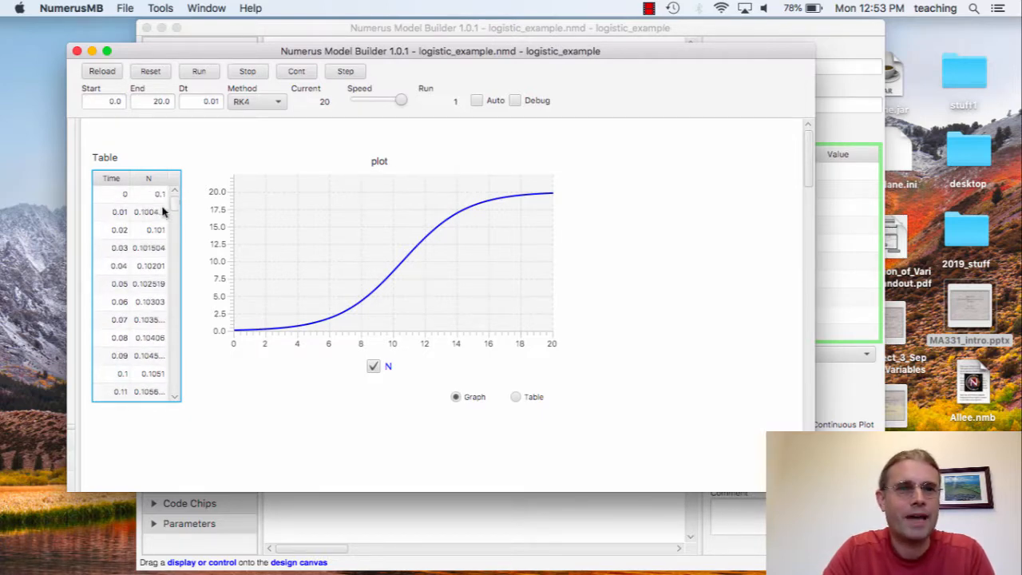
left_click(122, 7)
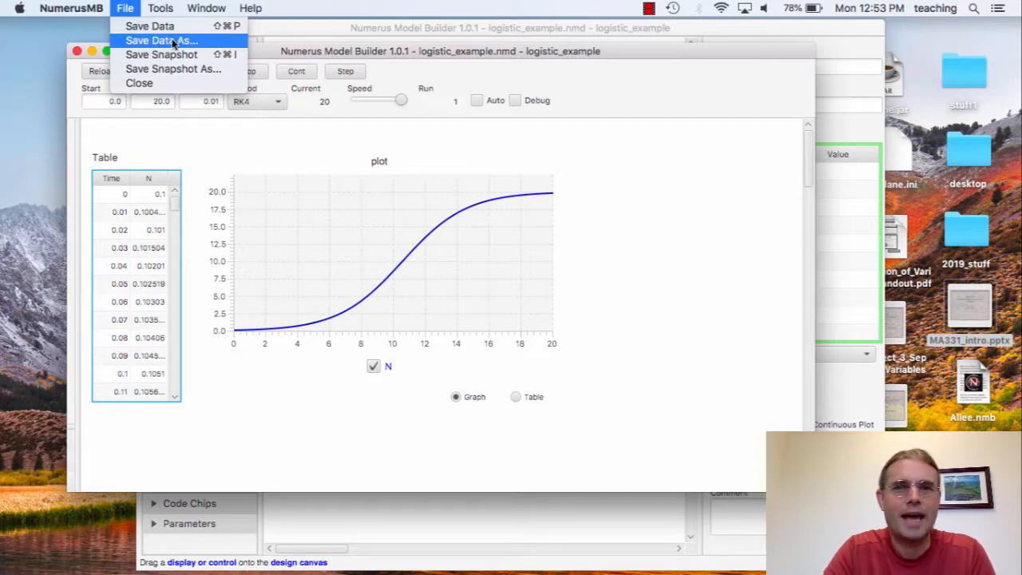
left_click(612, 189)
Return to the model design window and add a slider named r above and to the side of state N.
left_click_drag(420, 60, 379, 117)
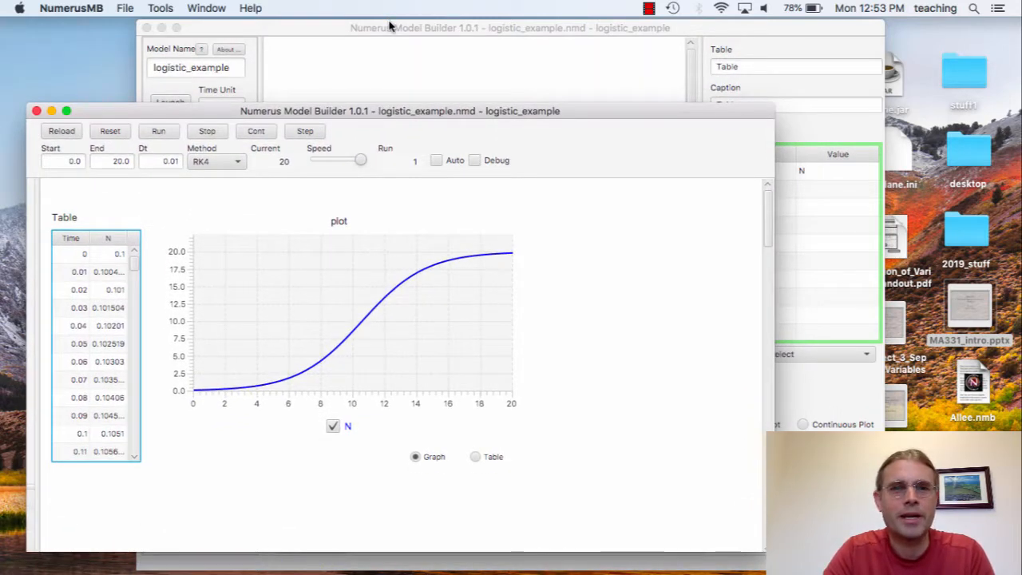
left_click(390, 27)
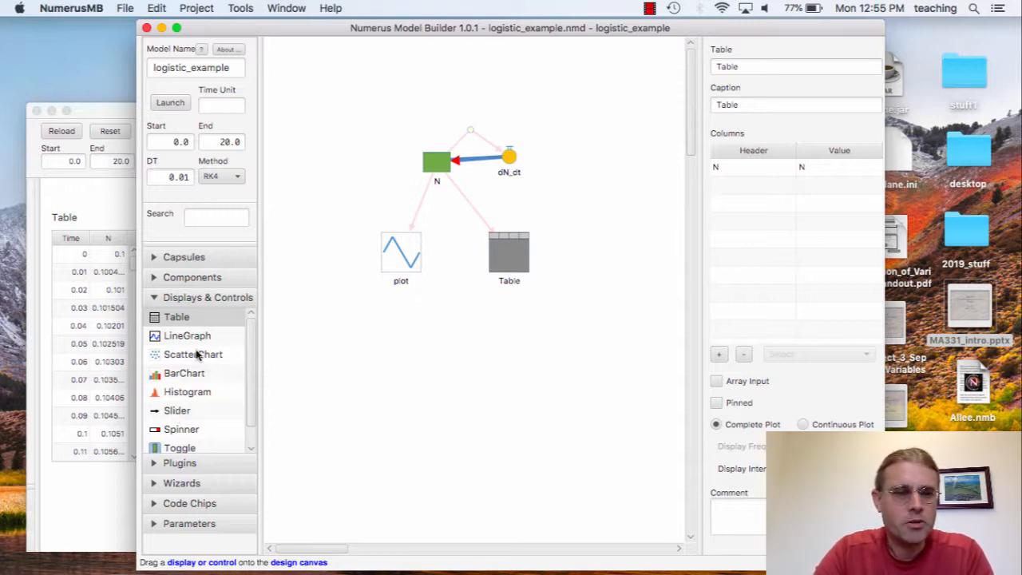
left_click(178, 412)
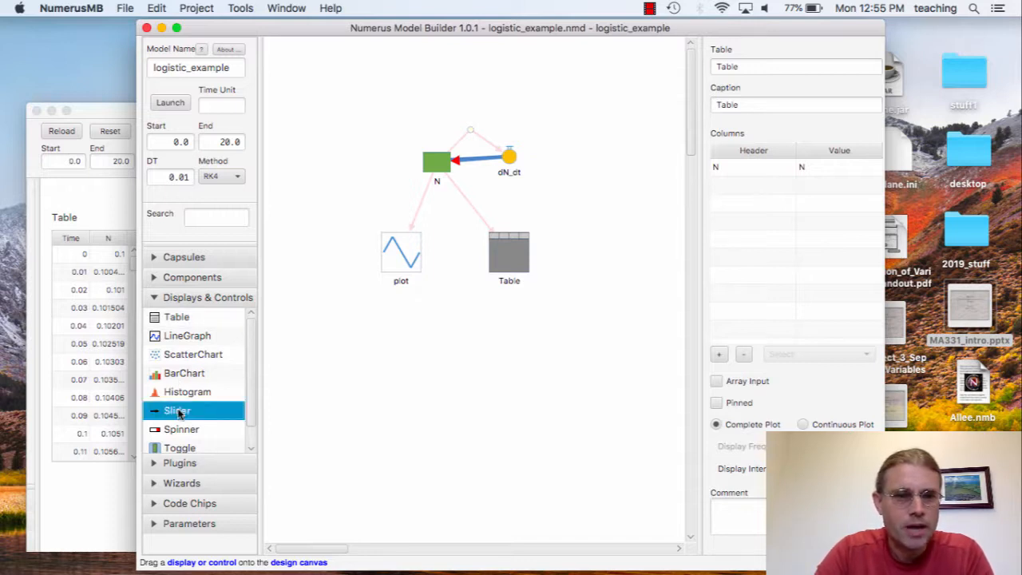
left_click_drag(179, 413, 336, 92)
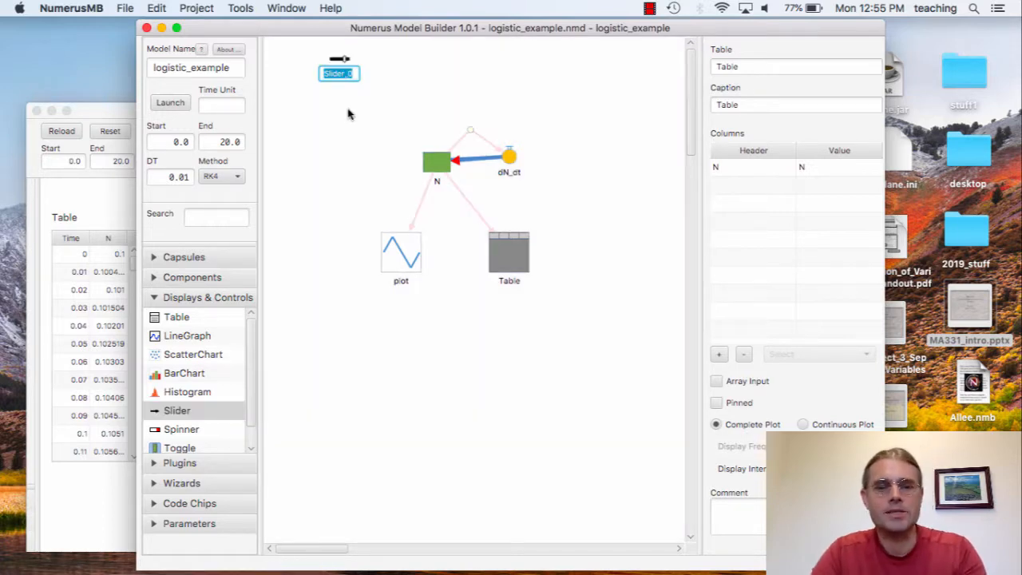
type("r")
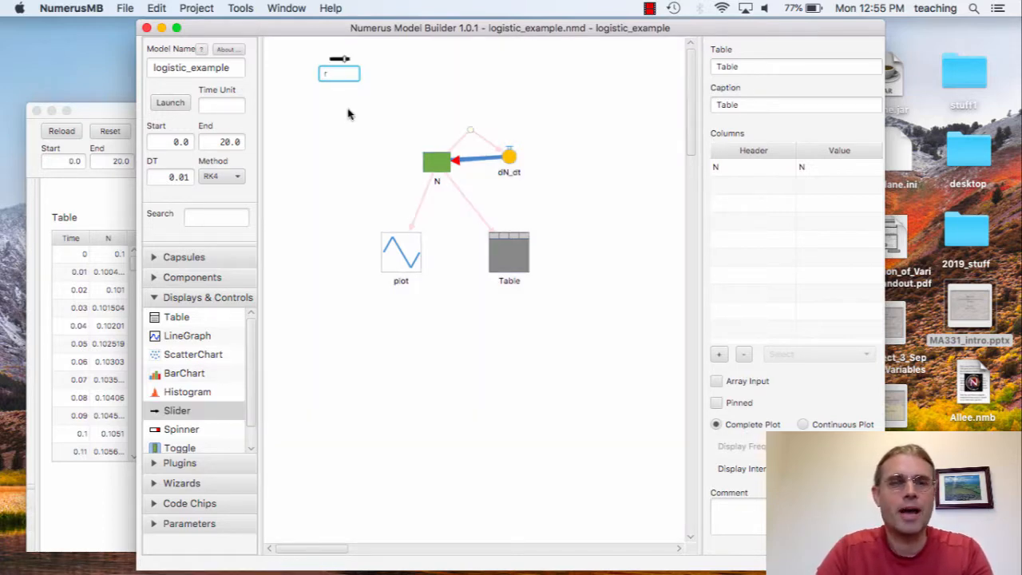
key("Return")
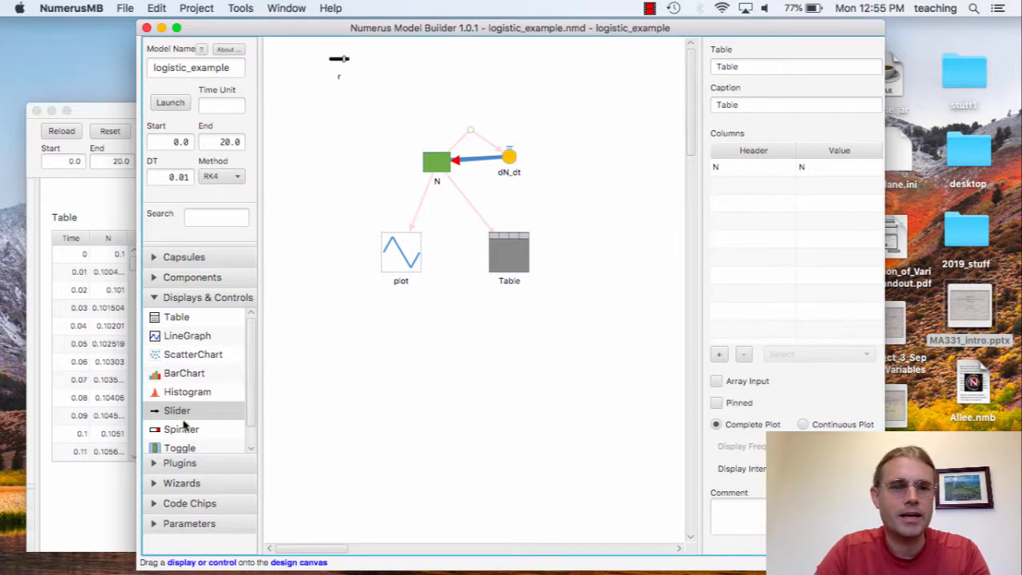
Add two more sliders named K and N_0 in a row beside slider r, above state N and flow dN_dt.
left_click_drag(186, 410, 437, 79)
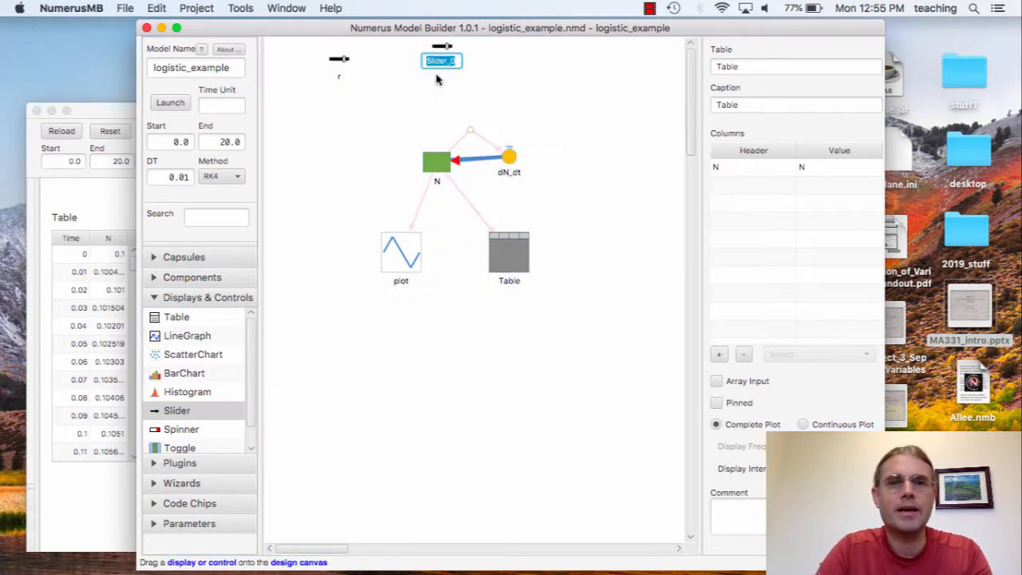
type("K")
key("Return")
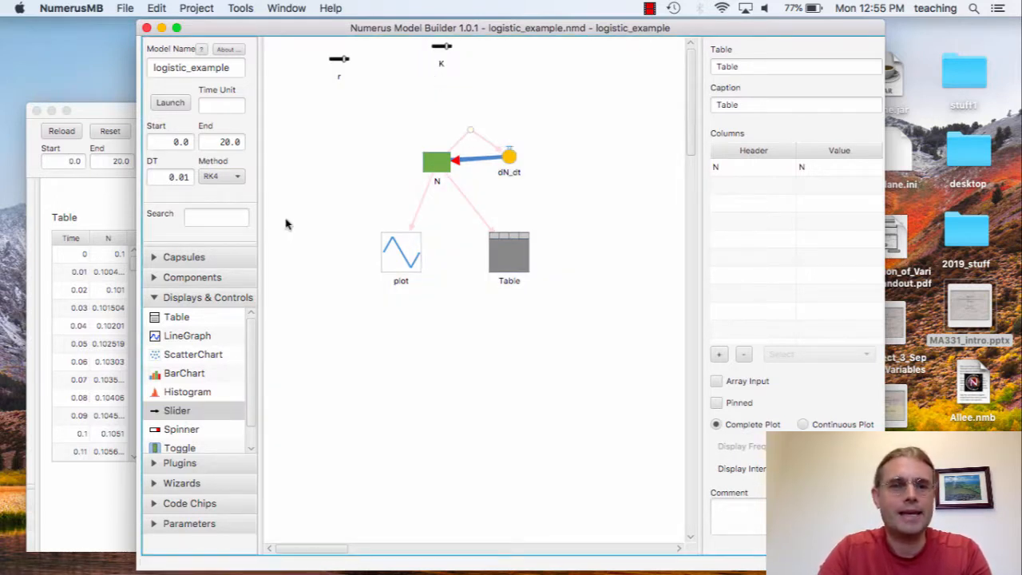
left_click_drag(177, 410, 539, 76)
type("N_0")
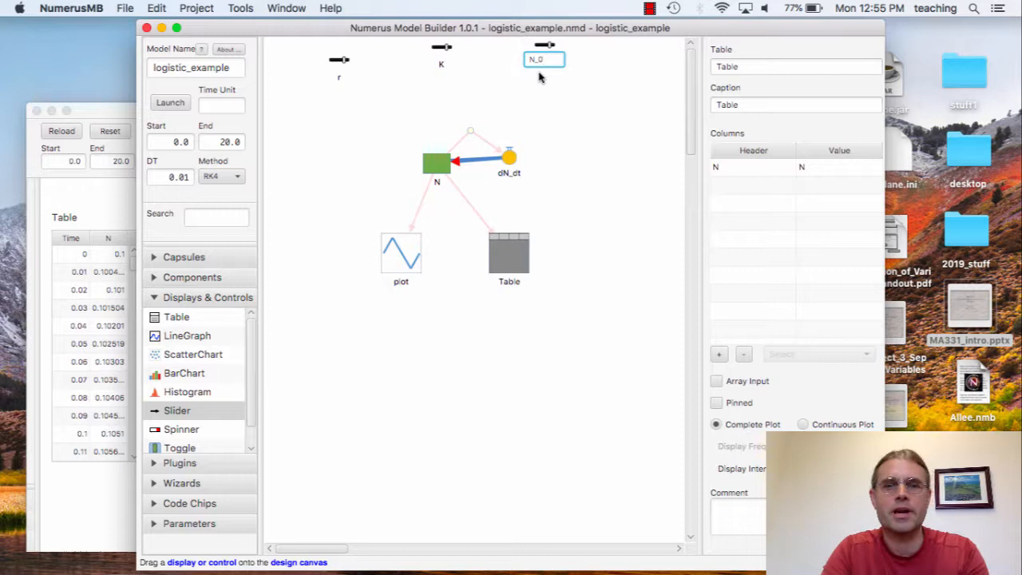
key("Return")
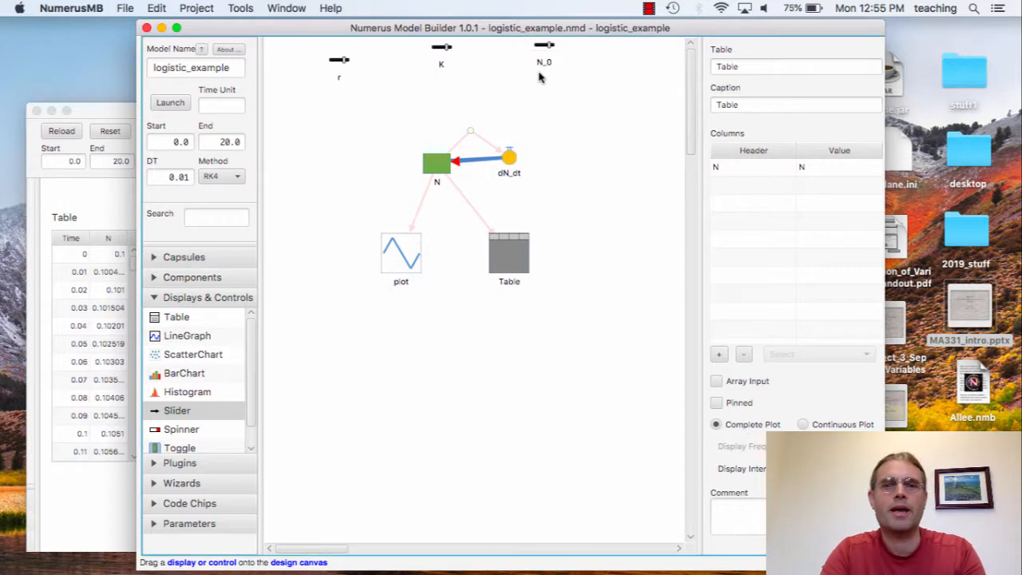
Configure slider r with a maximum value of 5, a step of 0.025 and an initial value of 0.5.
left_click(338, 64)
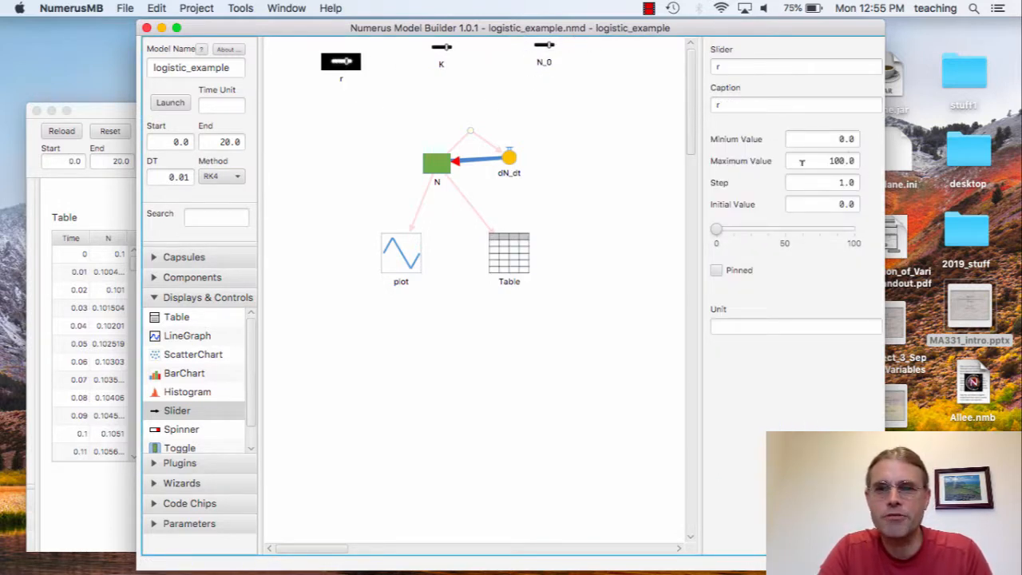
left_click(840, 160)
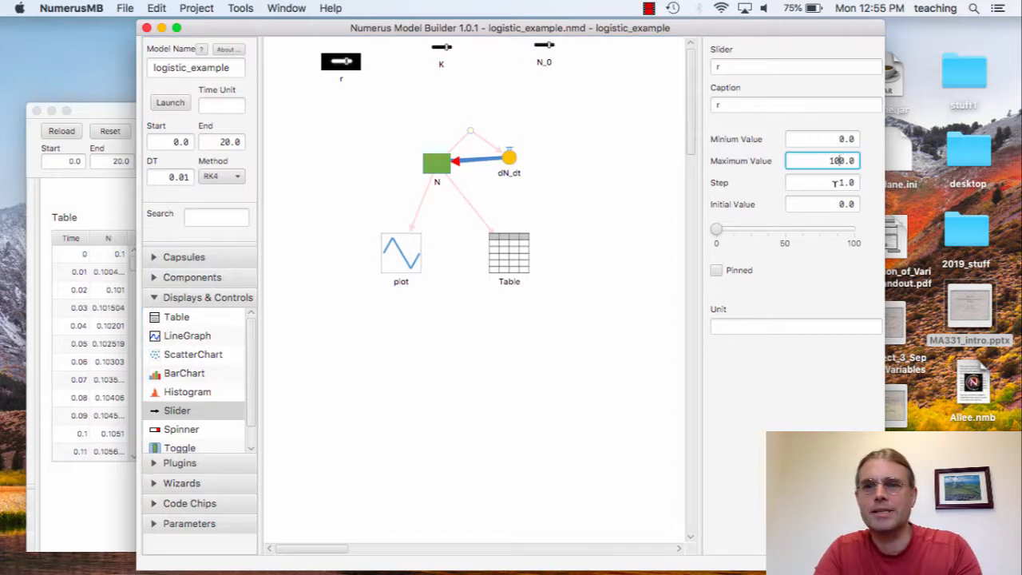
key("BackSpace")
key("BackSpace")
key("BackSpace")
type("5")
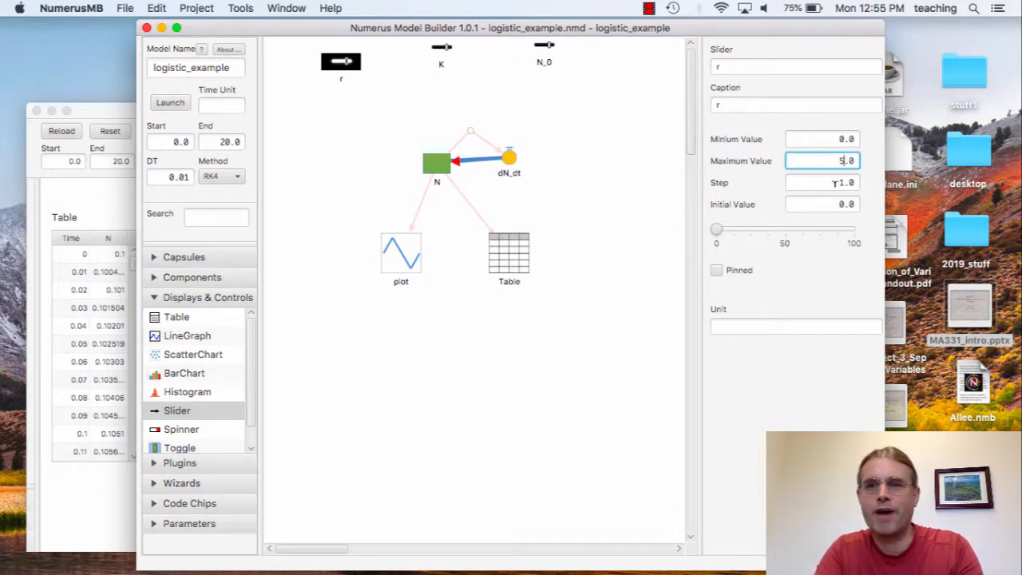
left_click(855, 181)
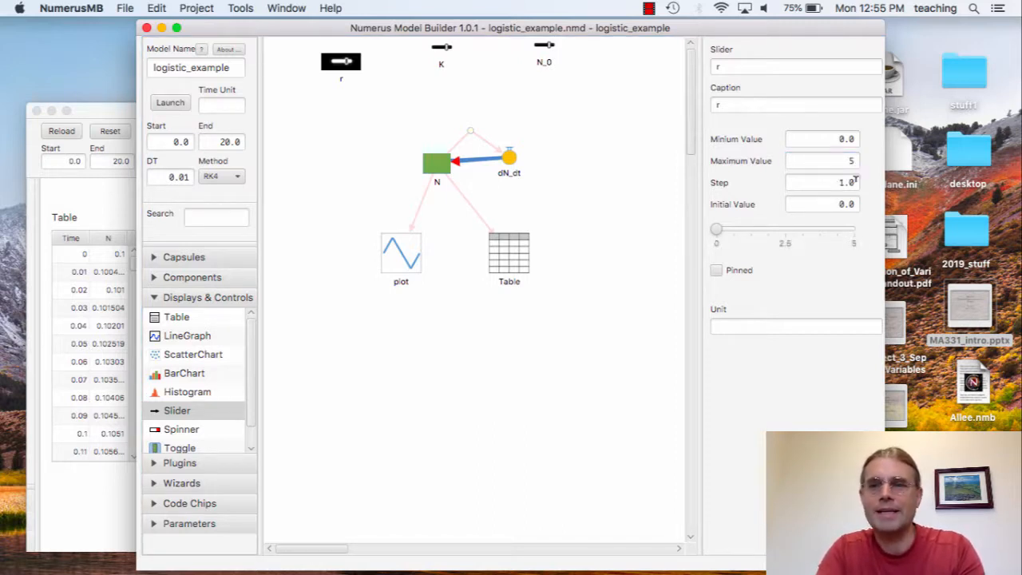
left_click(855, 180)
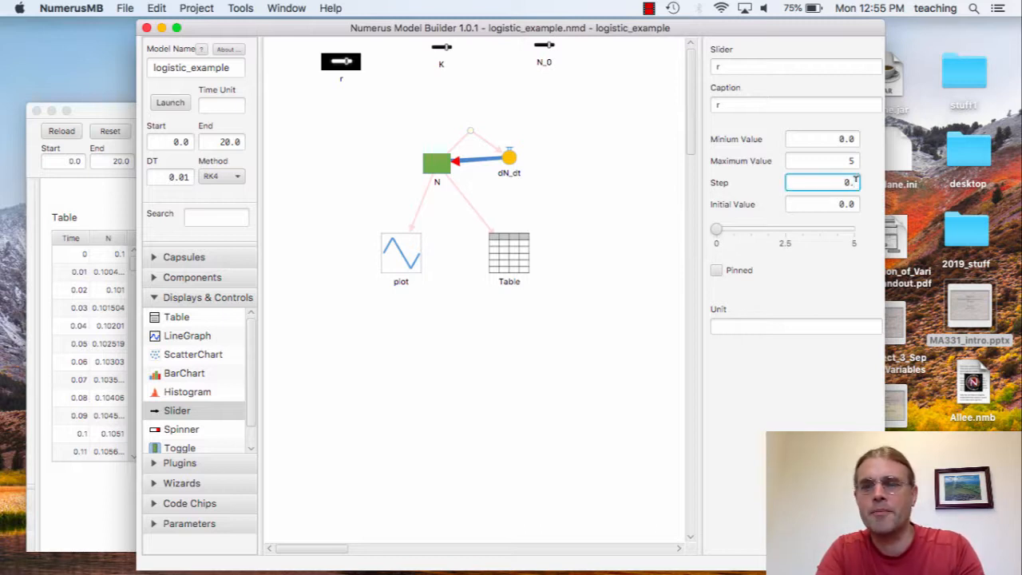
type("0.025")
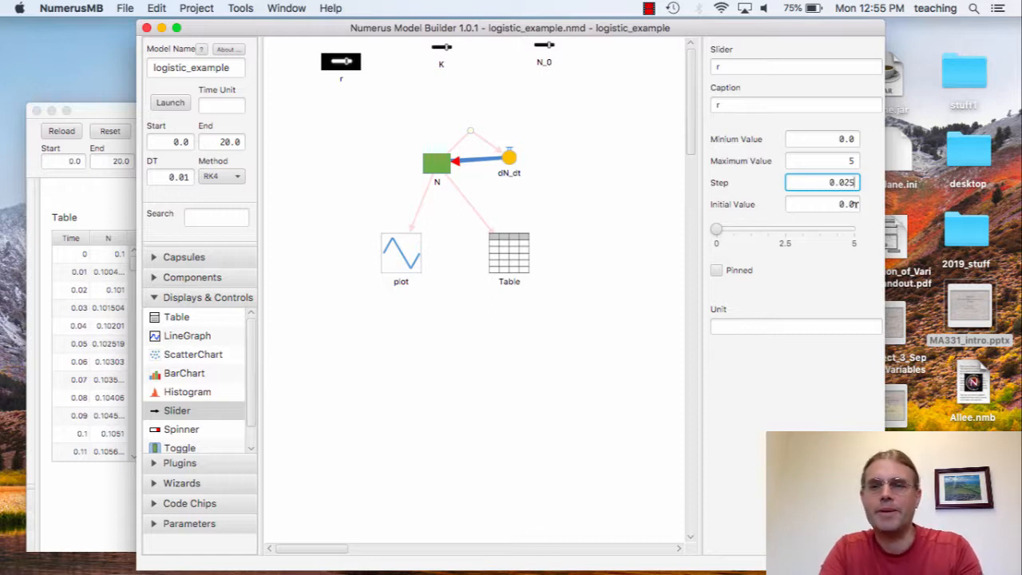
key("Tab")
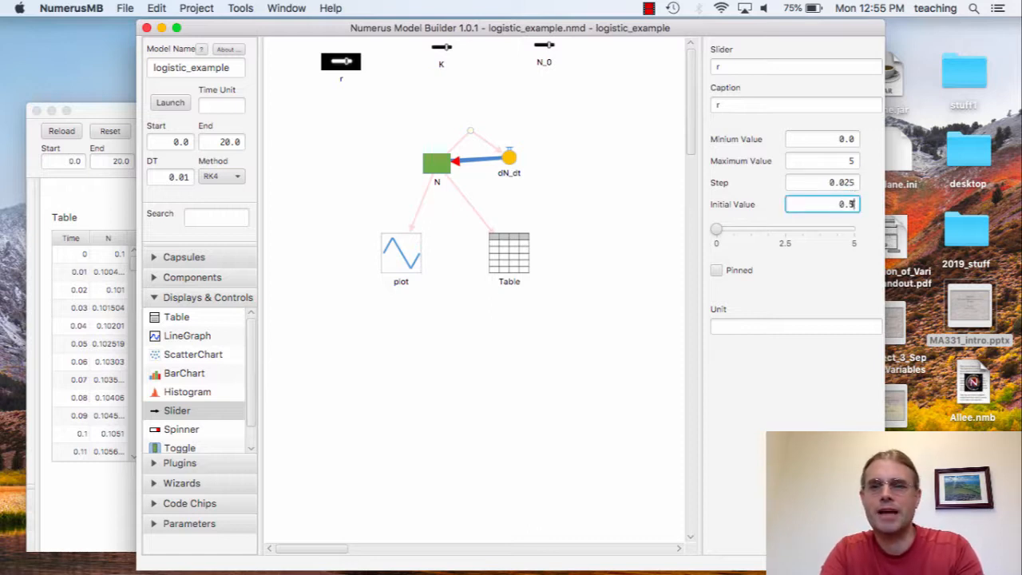
type("0.5")
key("Return")
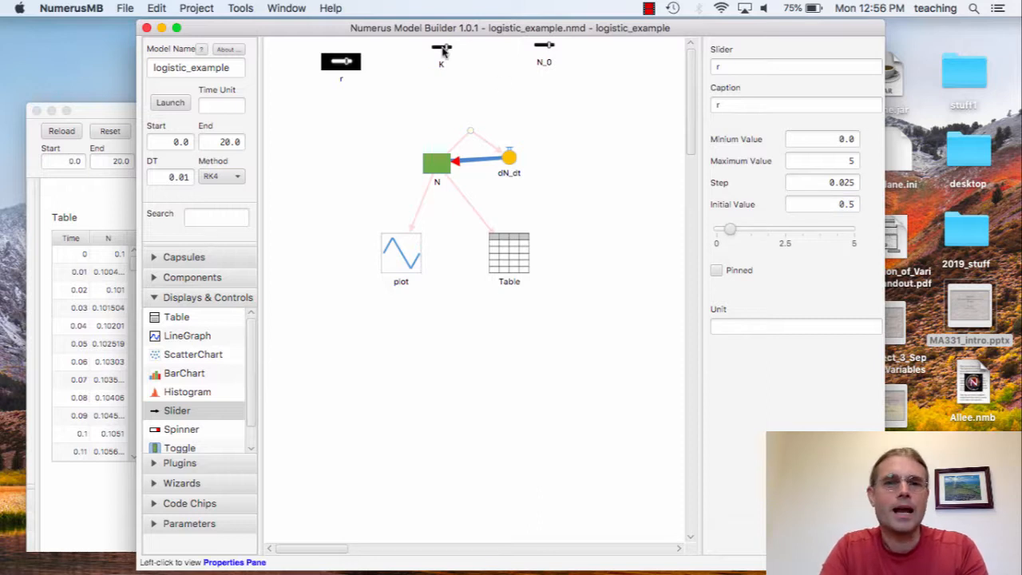
Configure slider K with a step of 0.5 and an initial value of 20.
left_click(441, 50)
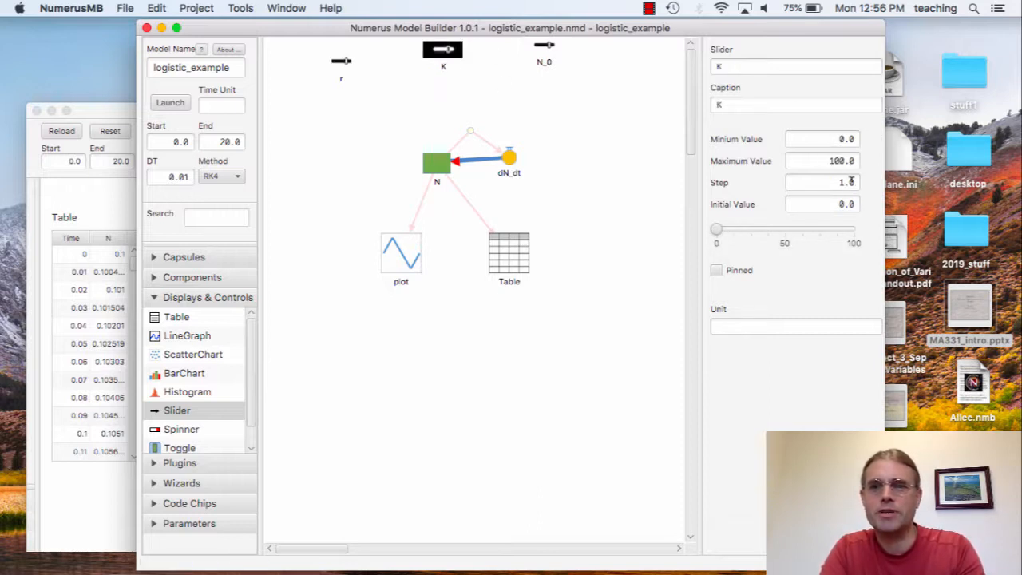
left_click(851, 181)
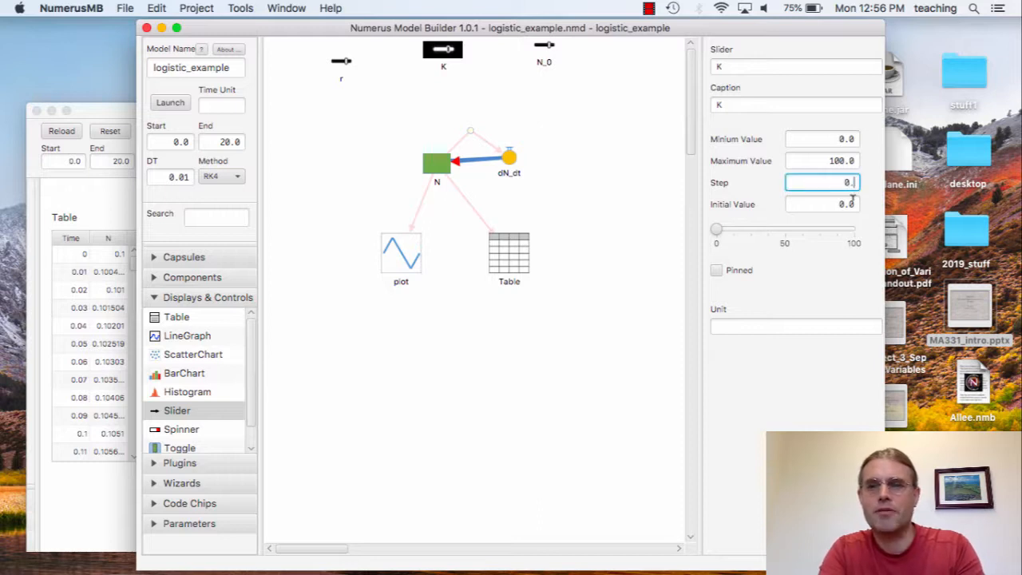
key("Return")
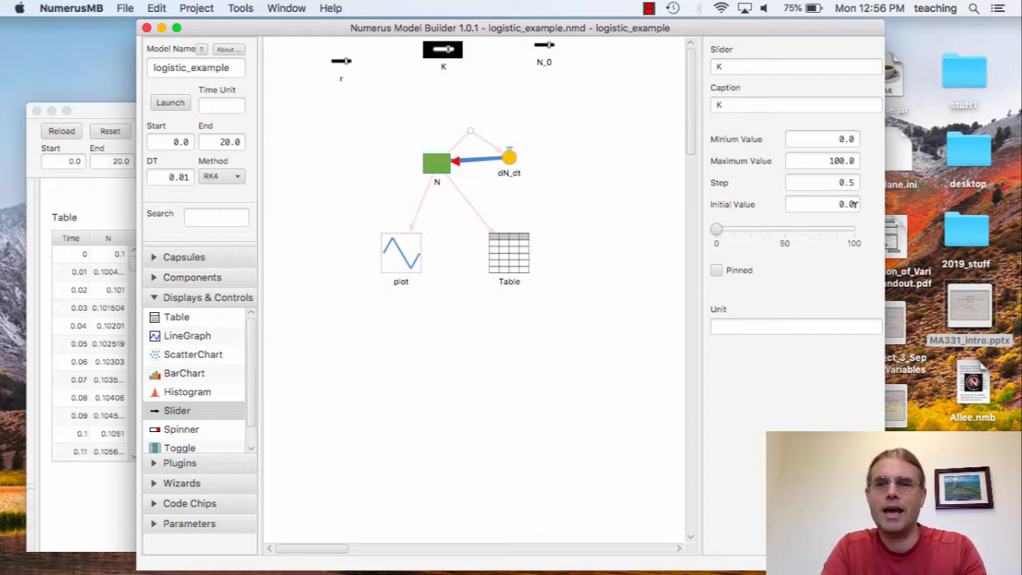
left_click(853, 205)
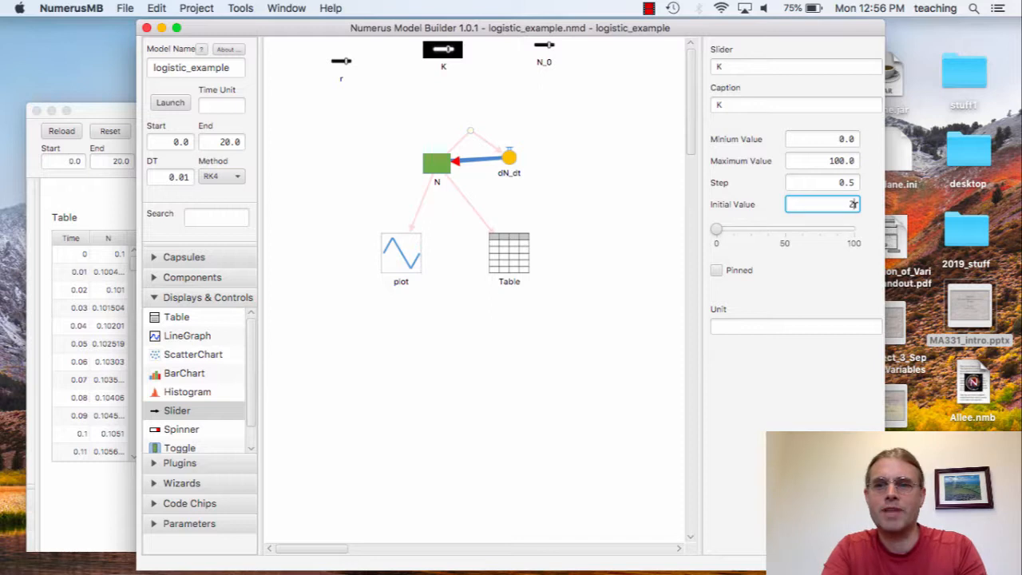
type("20")
key("Return")
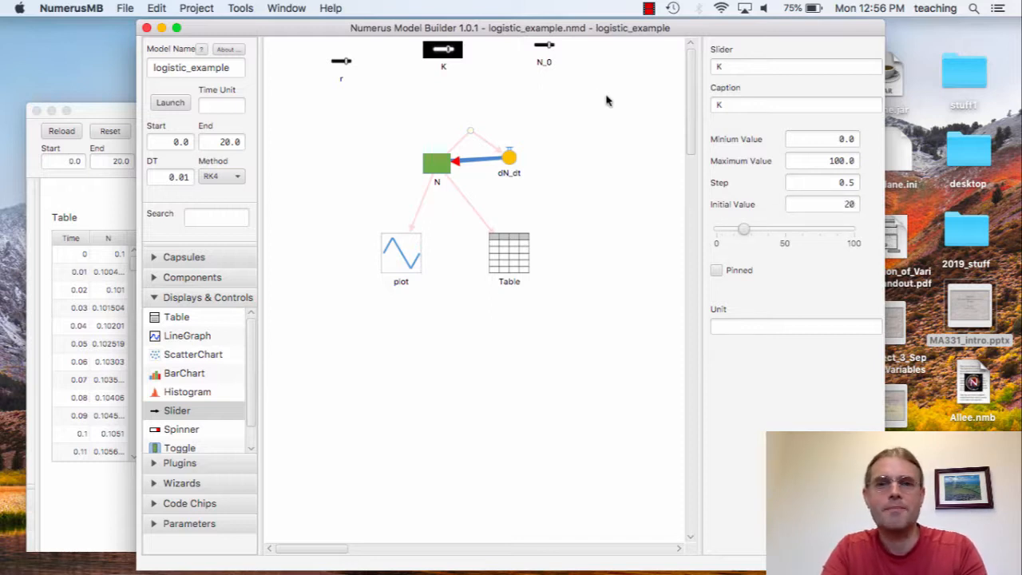
Configure slider N_0 with a step of 0.1 and an initial value of 0.5, and shift it slightly down on the canvas.
left_click(543, 45)
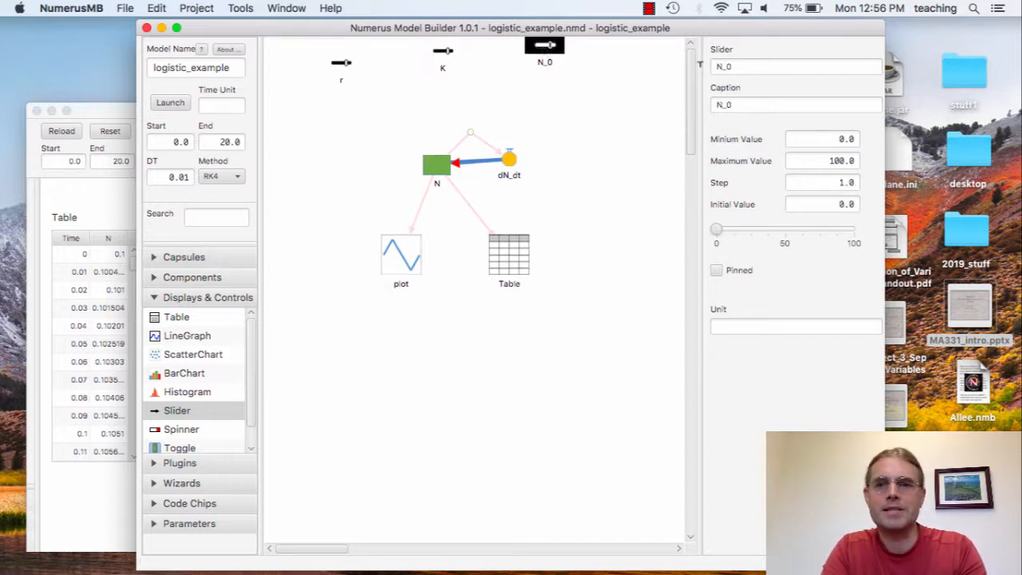
left_click(855, 182)
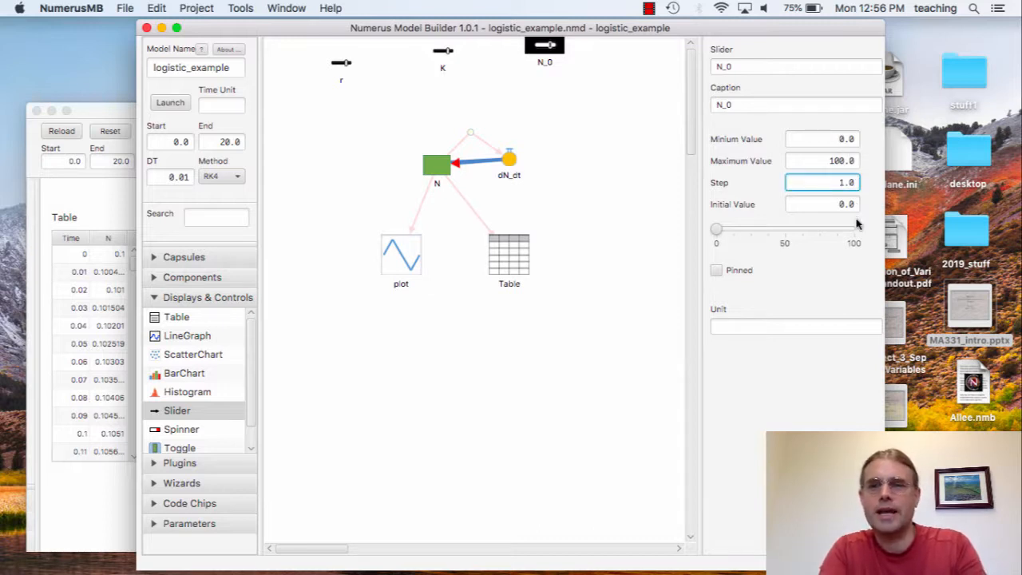
key("BackSpace")
key("BackSpace")
key("BackSpace")
type("0.1")
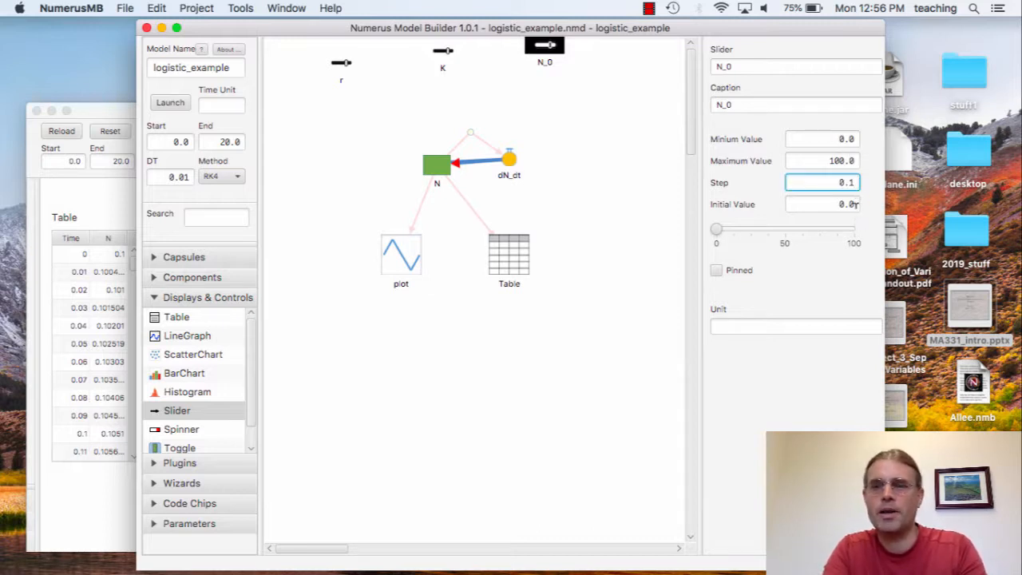
left_click(852, 203)
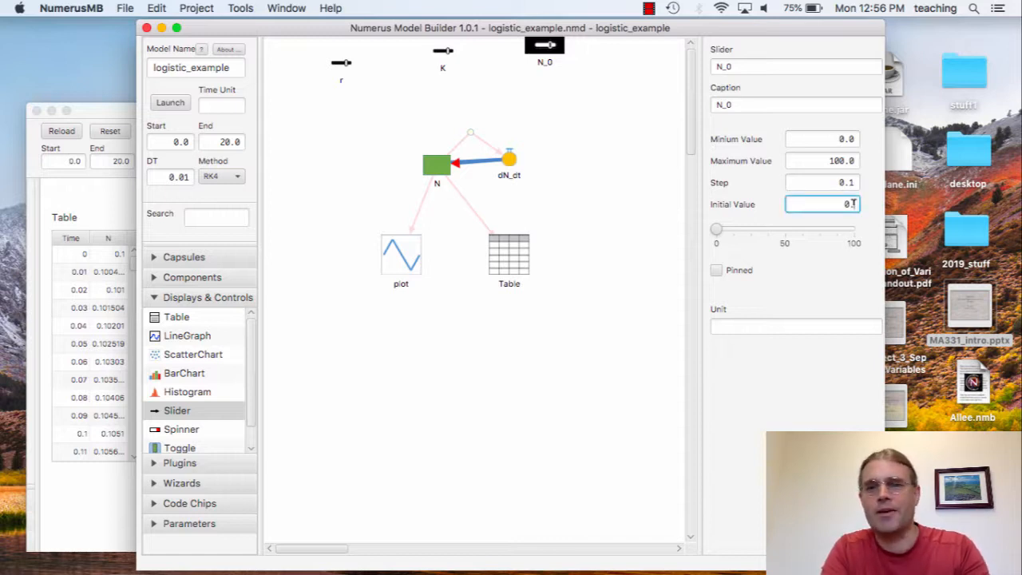
type(".5")
key("Return")
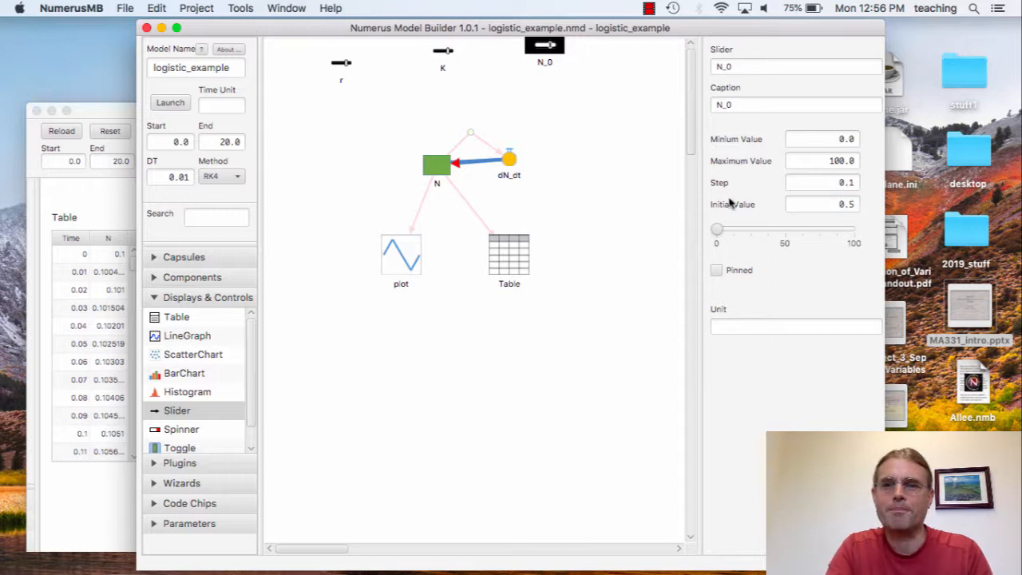
left_click(586, 103)
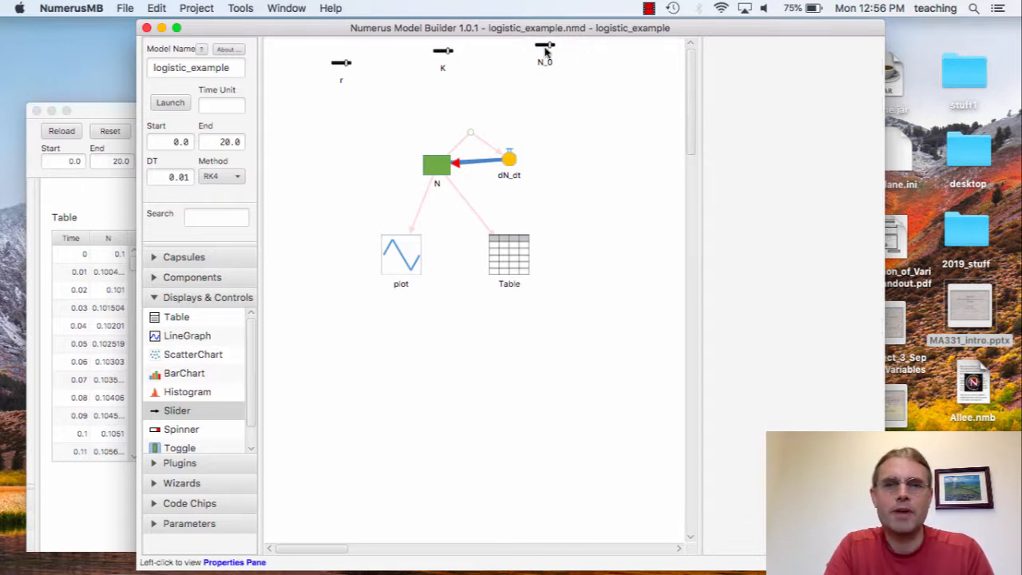
left_click_drag(546, 49, 546, 67)
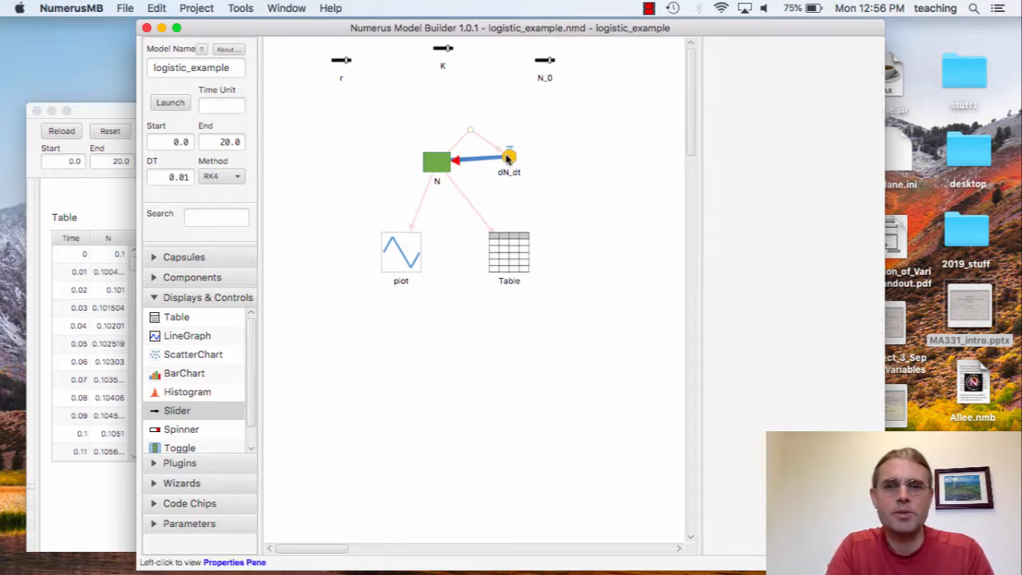
Replace the constants in flow dN_dt's value with the slider parameters so the formula reads r*N*(1-N/K).
mouse_move(507, 158)
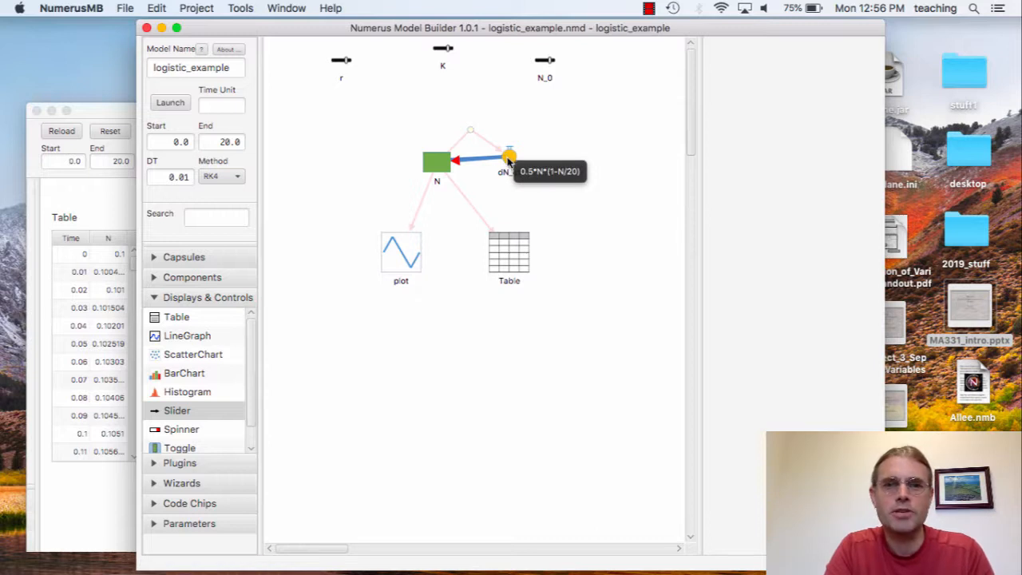
left_click(510, 160)
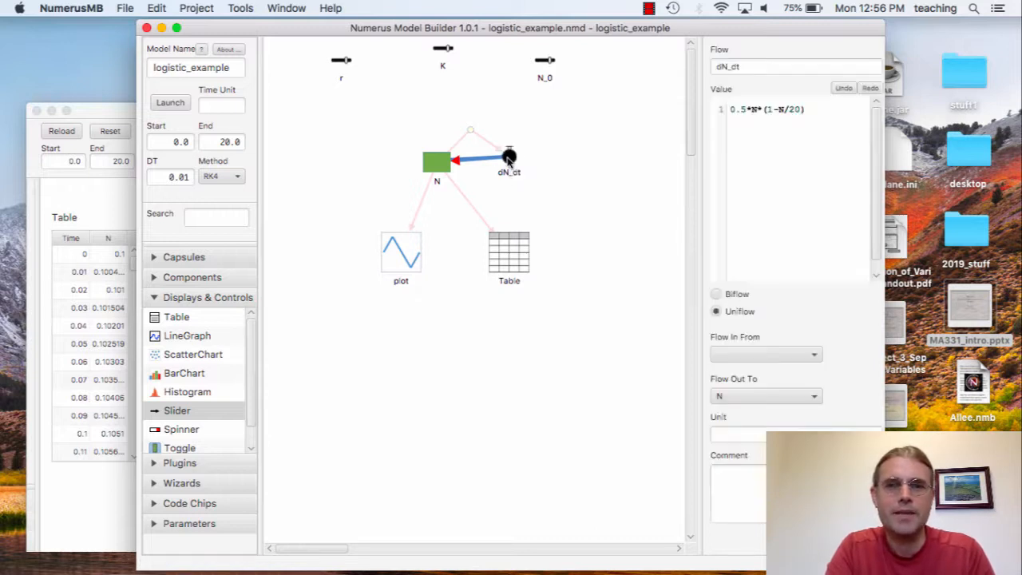
left_click(745, 105)
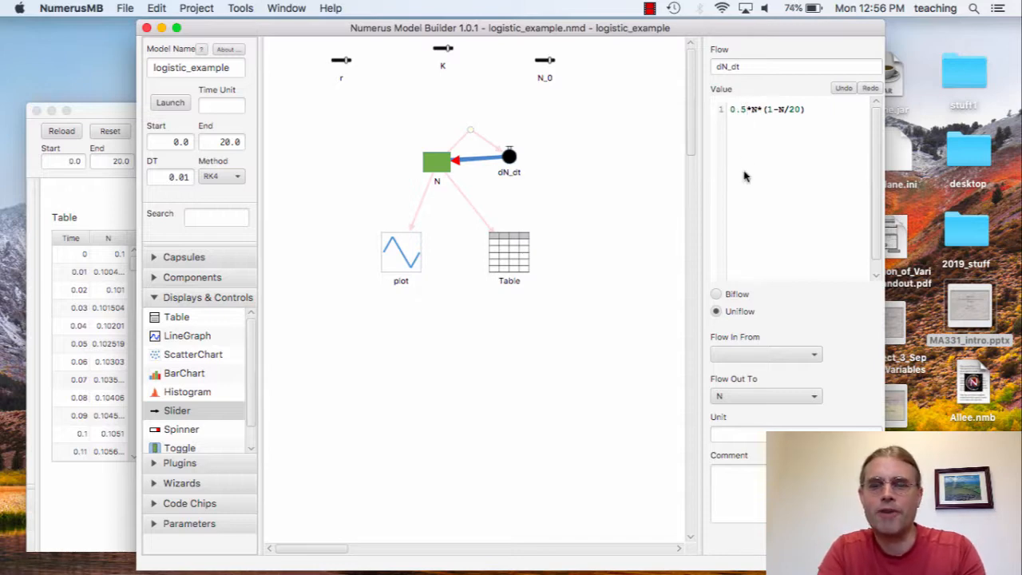
key("BackSpace")
key("BackSpace")
key("BackSpace")
type("r")
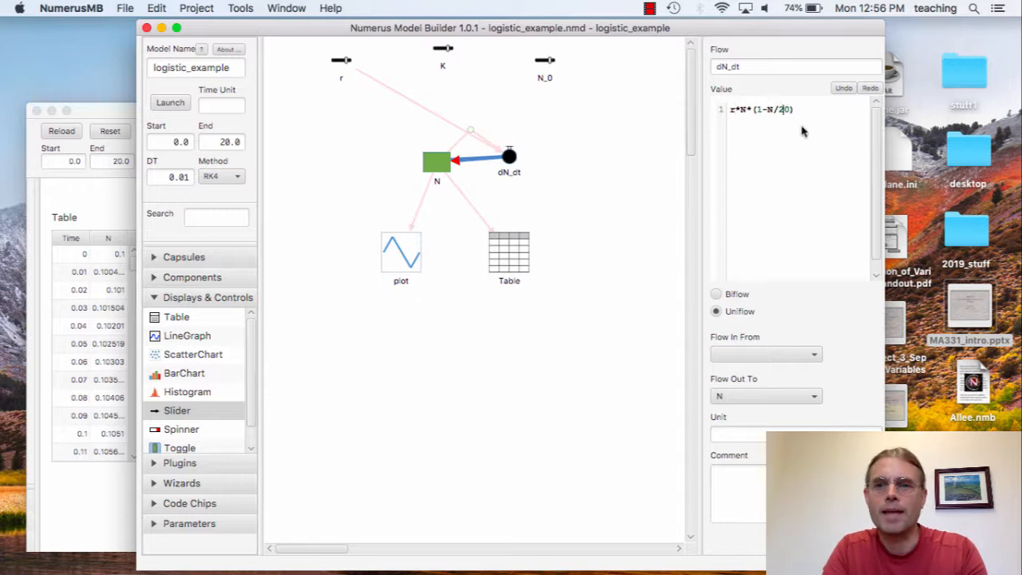
type("K")
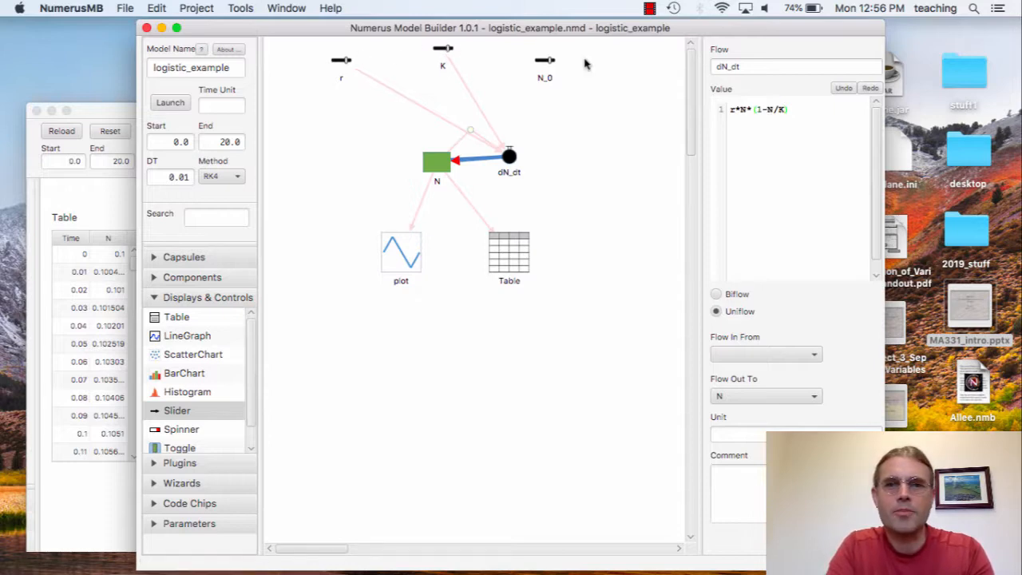
Rearrange the sliders, with N_0 to the upper left of state N, and K above and r below to the right of flow dN_dt.
left_click_drag(545, 66, 346, 119)
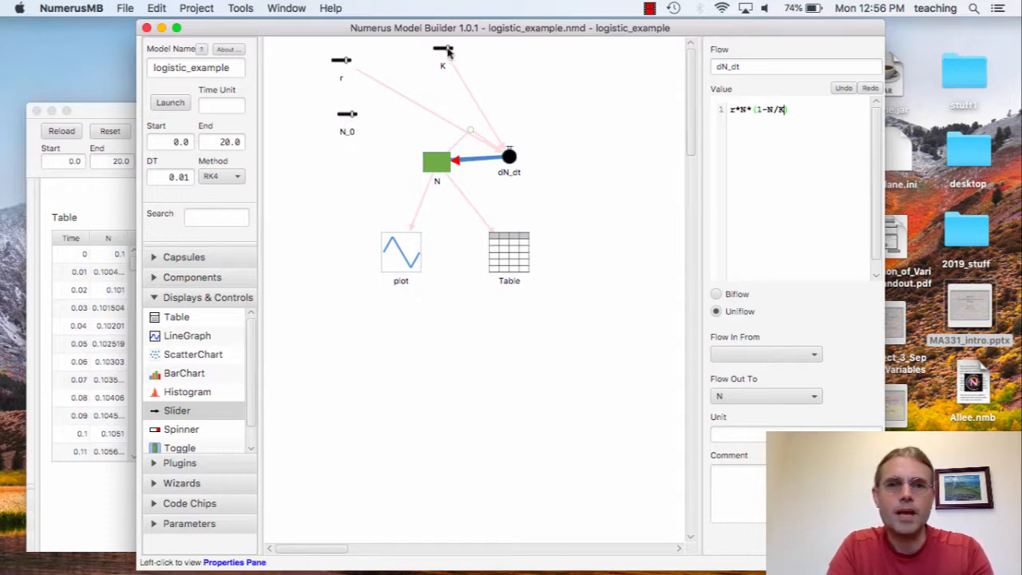
left_click_drag(444, 51, 613, 60)
left_click_drag(343, 61, 618, 193)
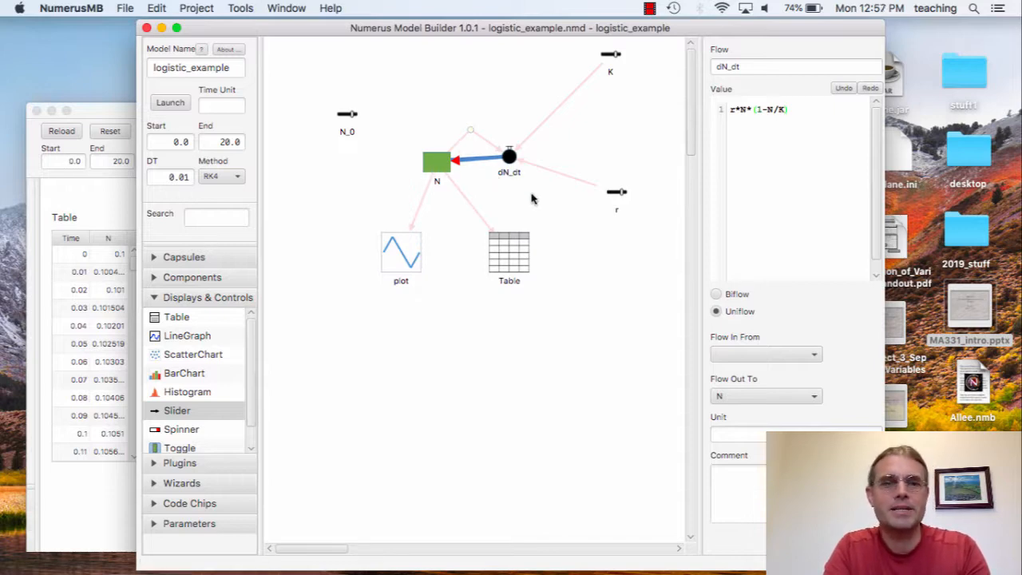
Set the initial value of state N to the slider parameter N_0.
left_click(435, 161)
left_click(755, 279)
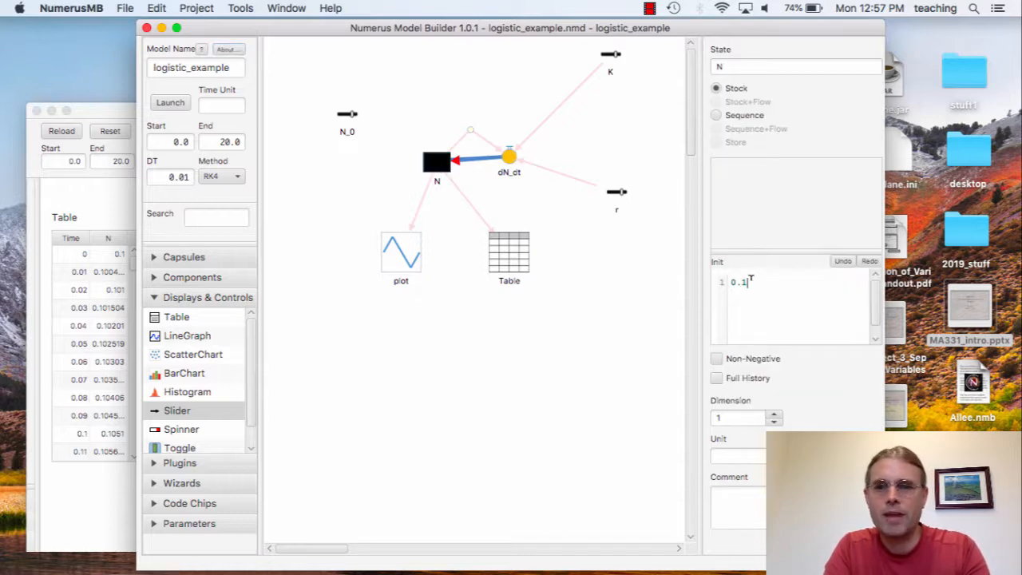
type("N")
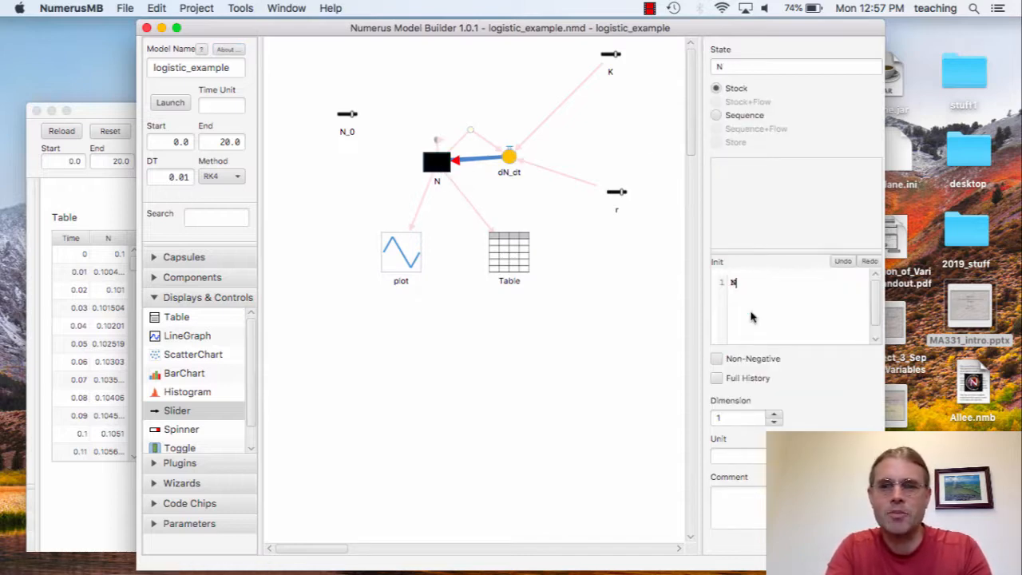
type("_0")
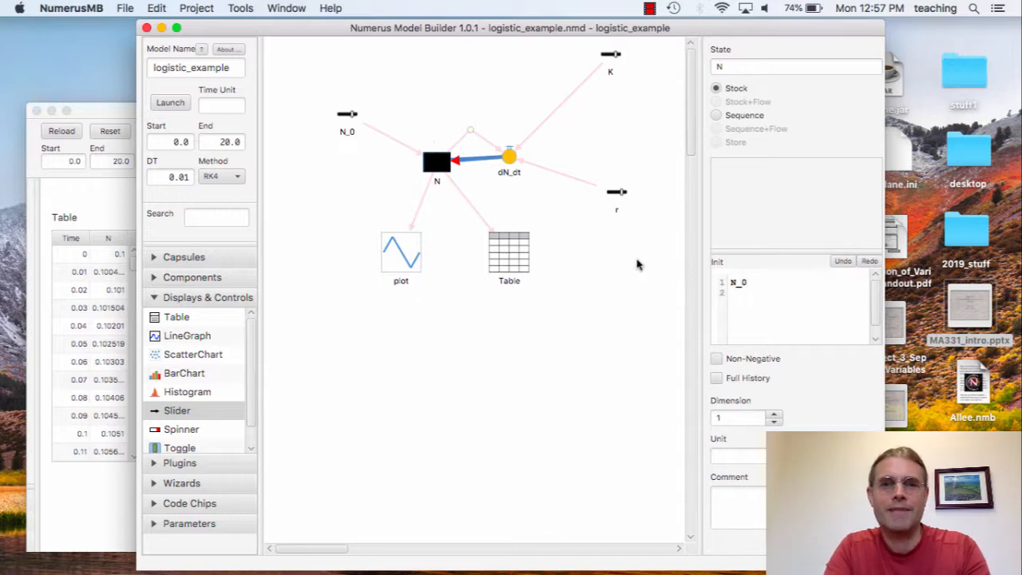
left_click(641, 265)
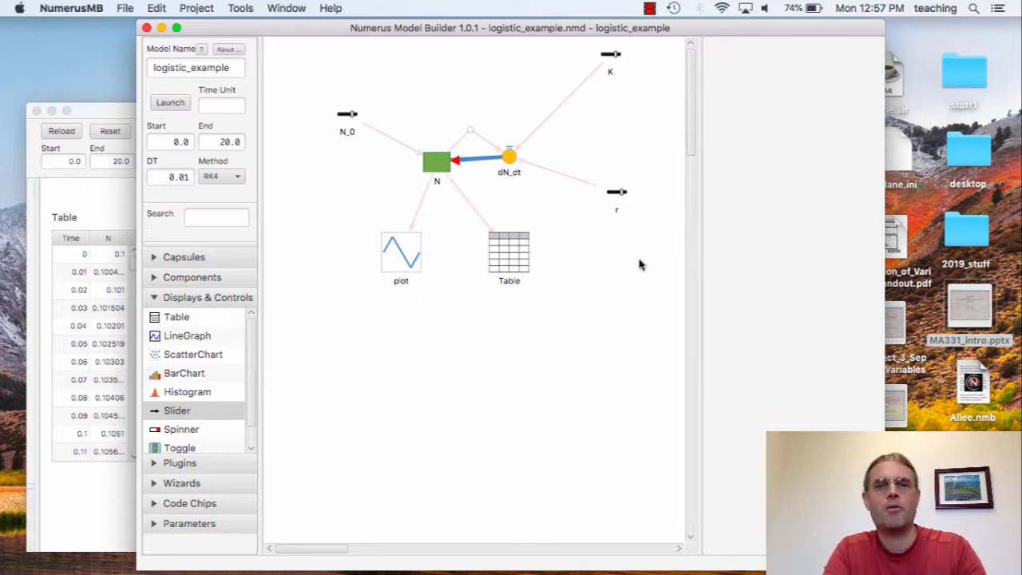
Save the model on the Desktop as an NMD file under the existing name logistic_example.nmd.
left_click(125, 8)
left_click(146, 143)
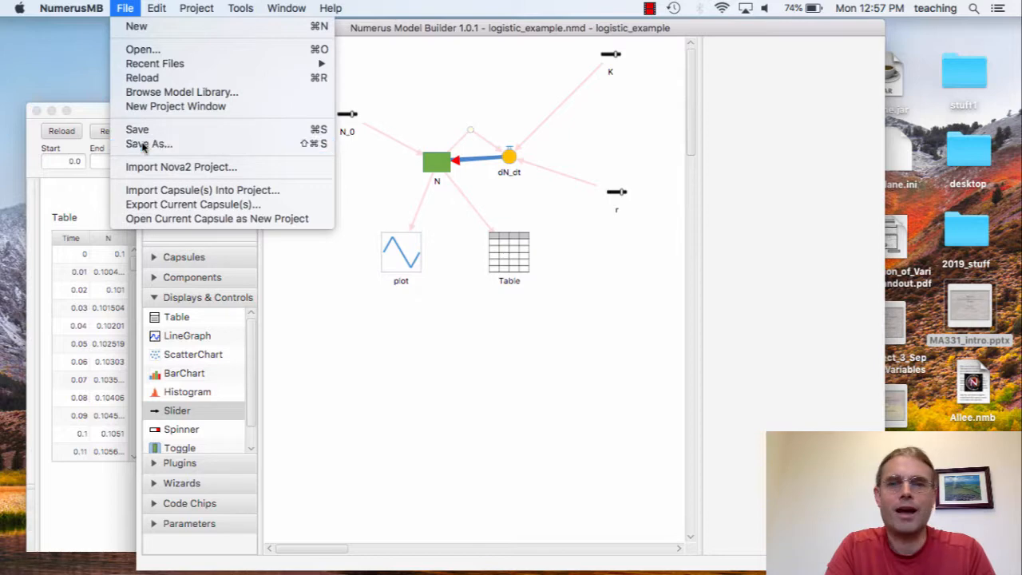
left_click(615, 151)
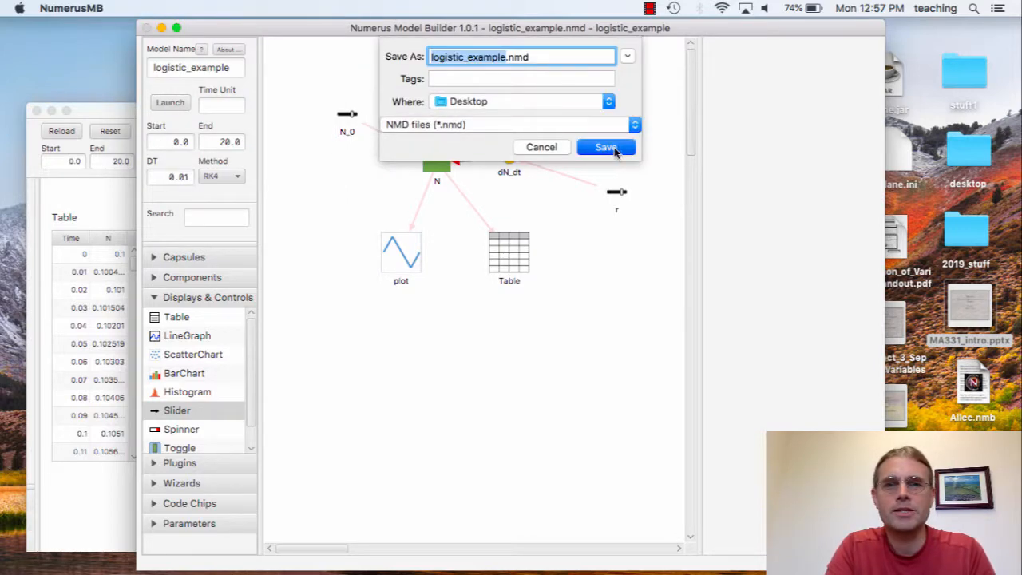
left_click(618, 125)
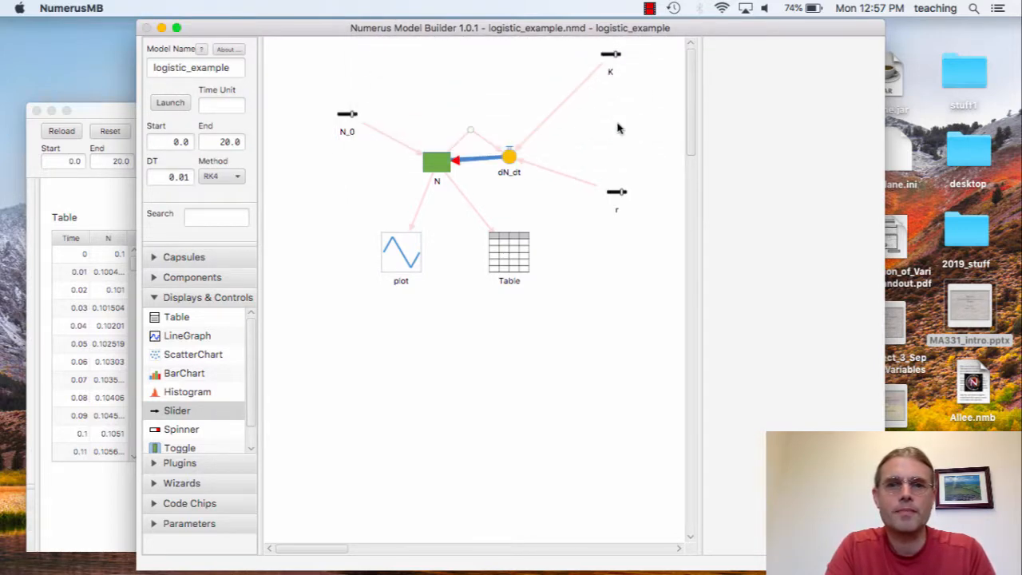
Launch the simulation and run it once with the initial slider values and once with K set to 39.
left_click(172, 108)
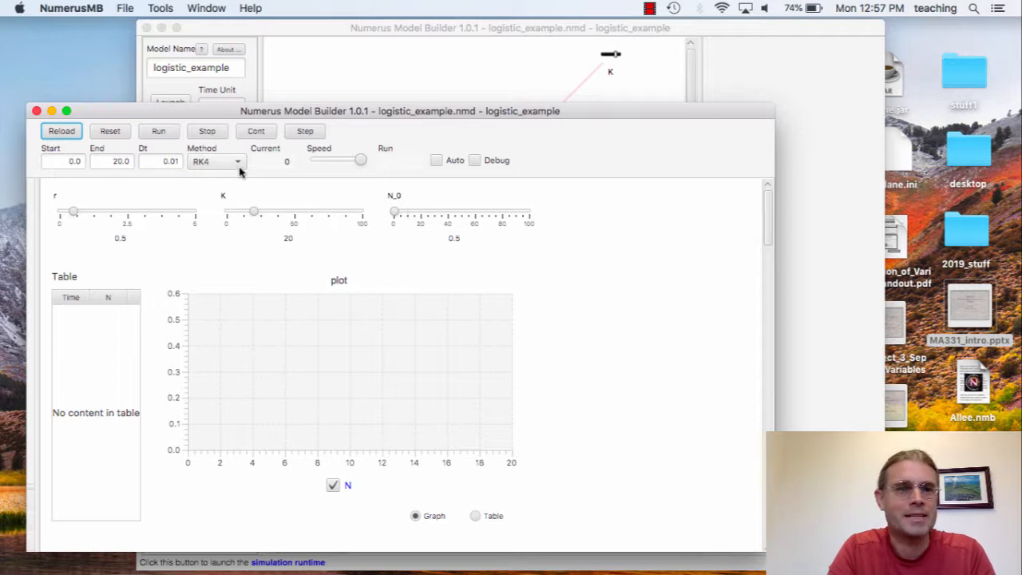
left_click(163, 133)
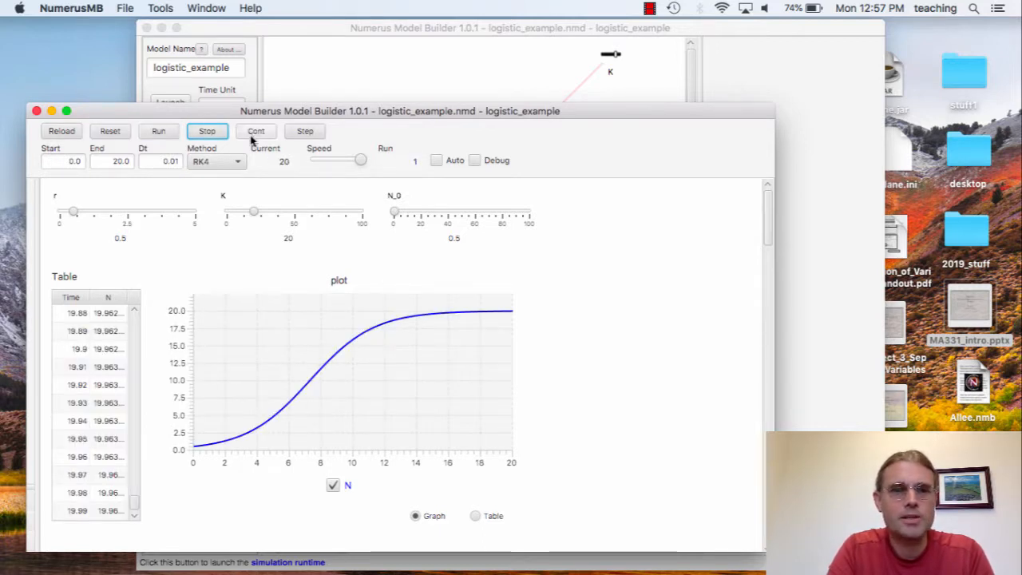
left_click_drag(259, 211, 281, 217)
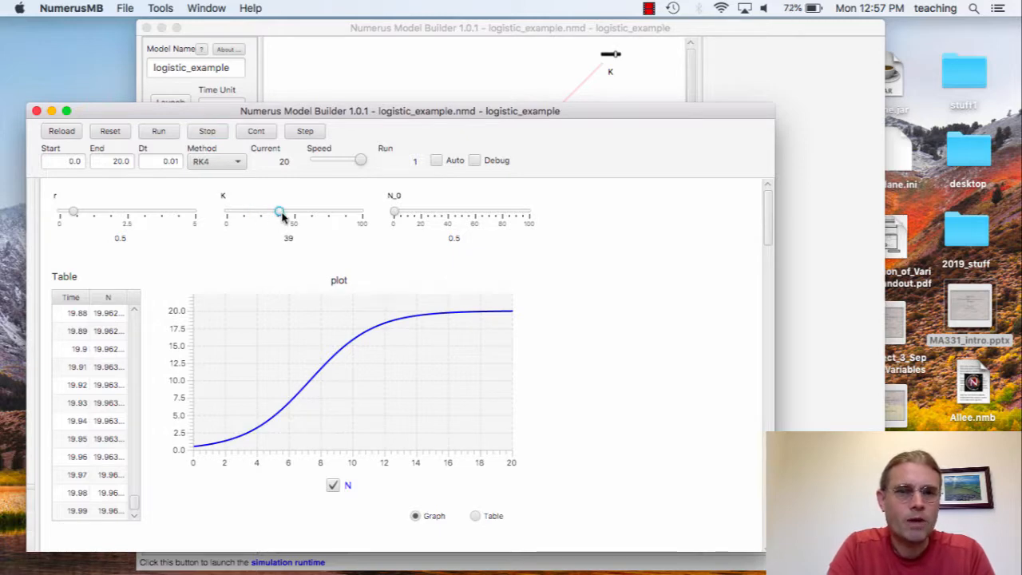
left_click(156, 131)
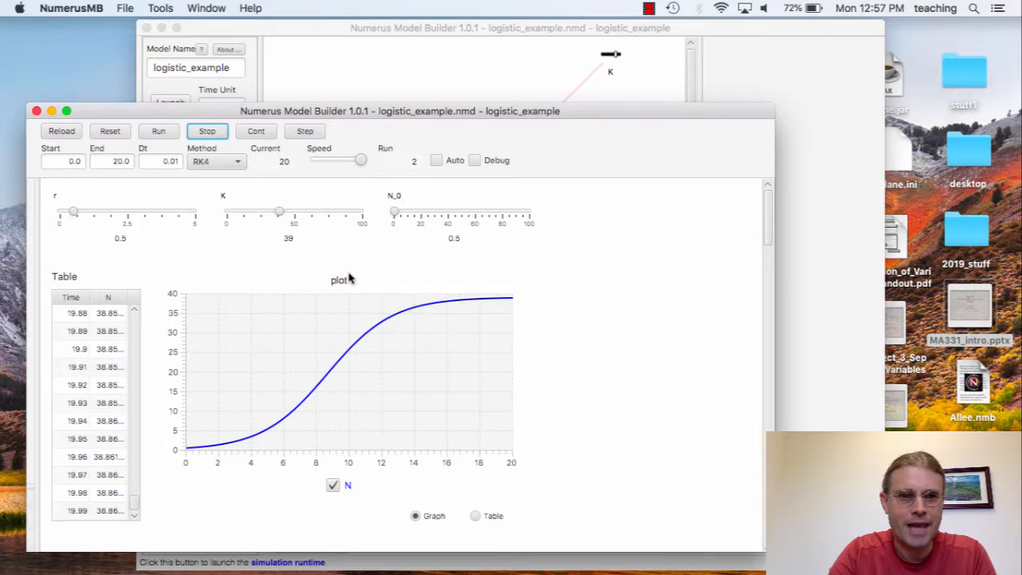
Enable automatic runs and vary the initial population N_0, raising it to 8.8 and finishing at 5.5.
mouse_move(477, 305)
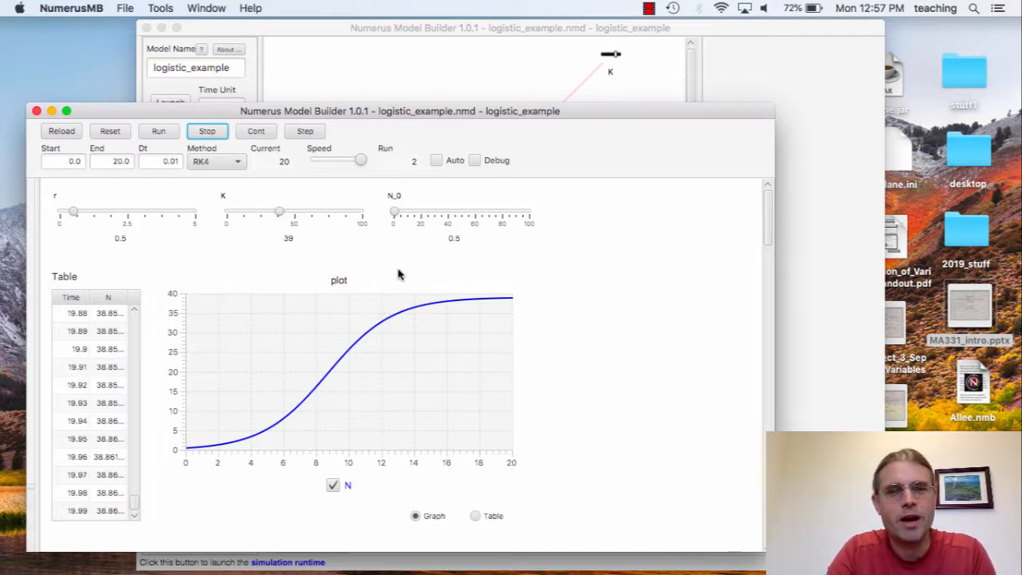
left_click(435, 161)
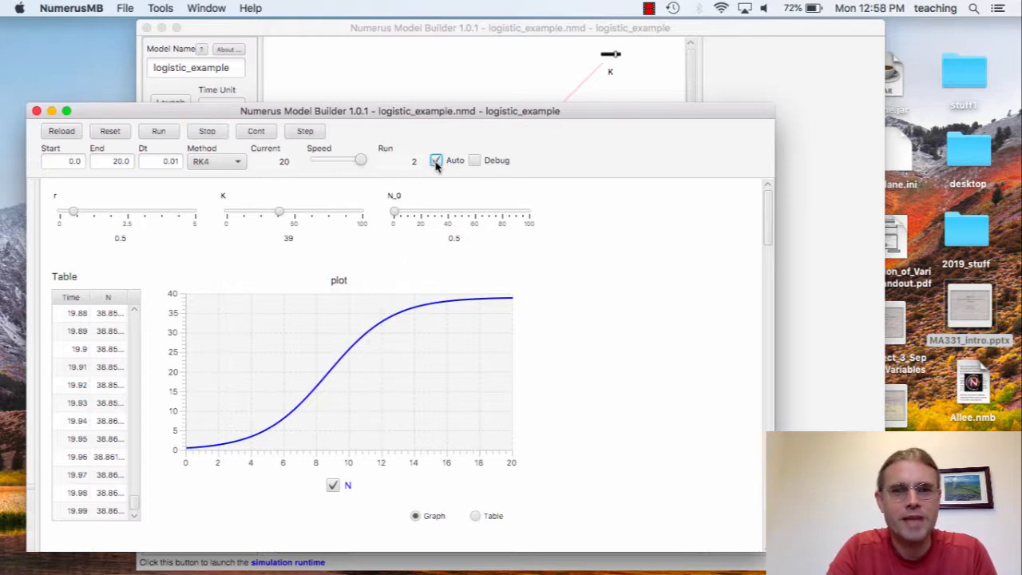
left_click(395, 213)
left_click_drag(396, 214, 407, 213)
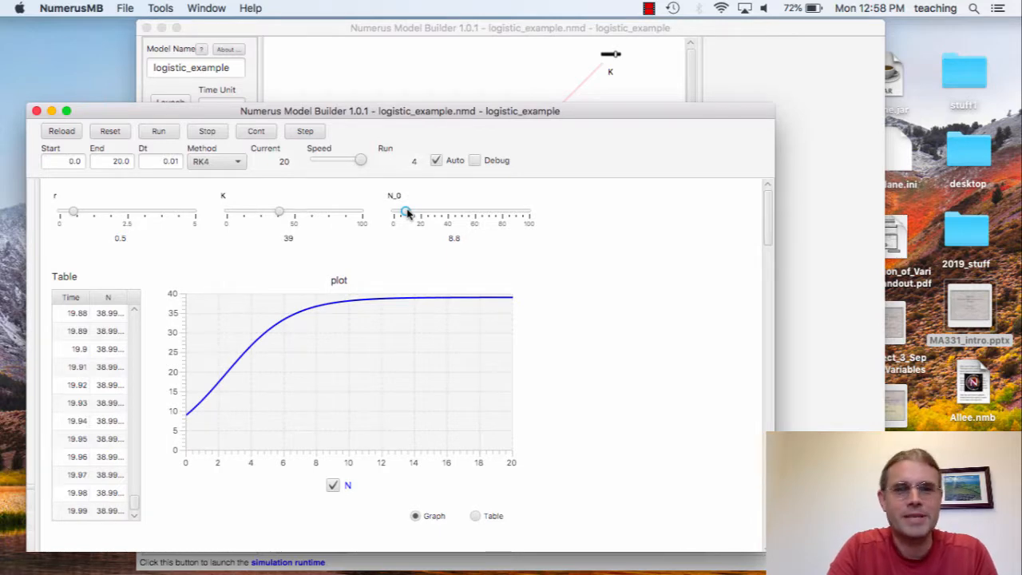
mouse_move(407, 213)
left_mouse_down()
mouse_move(516, 215)
mouse_move(404, 215)
left_mouse_up()
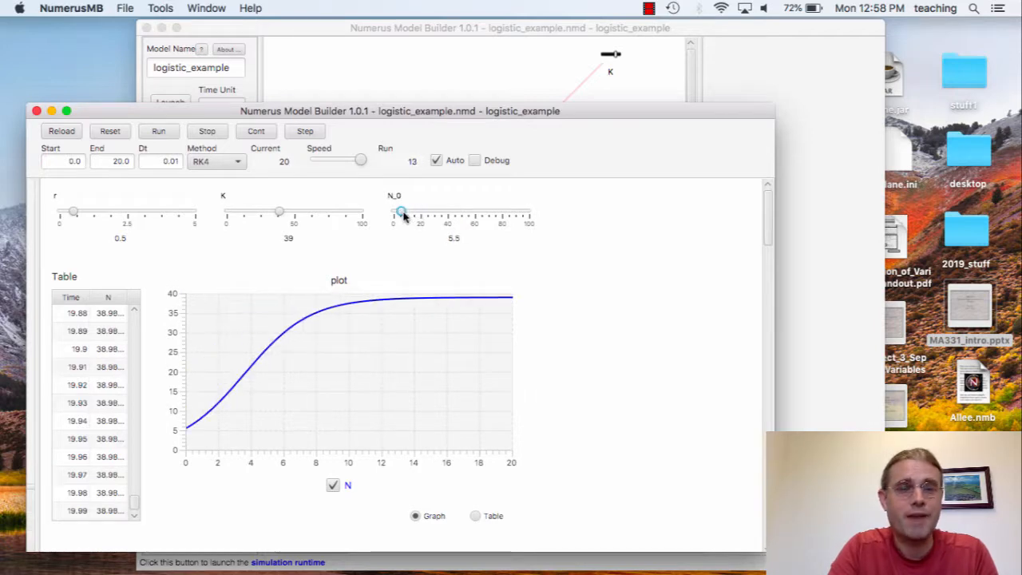